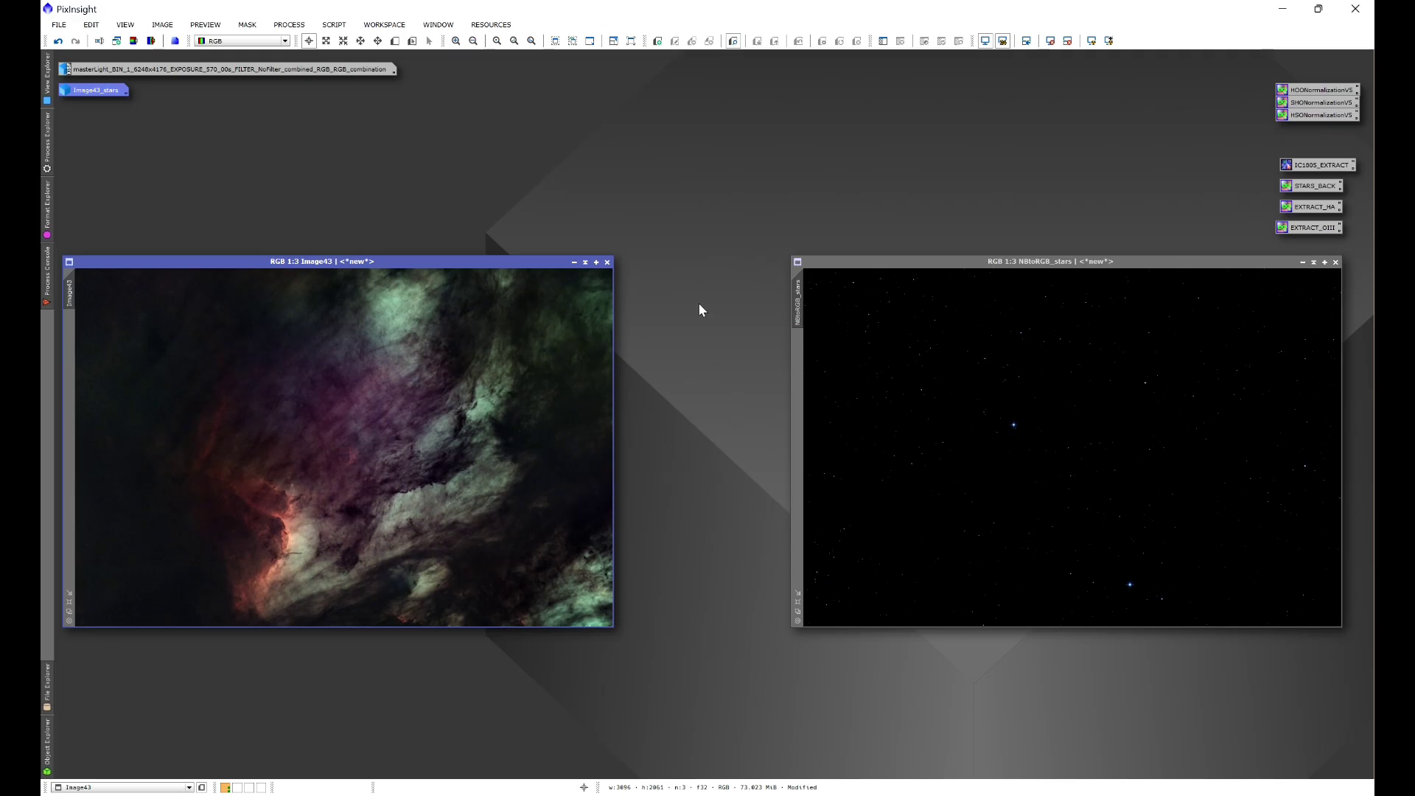
- Review the update repository list, cancel adding a new repository, and accept the list
left_click(490, 24)
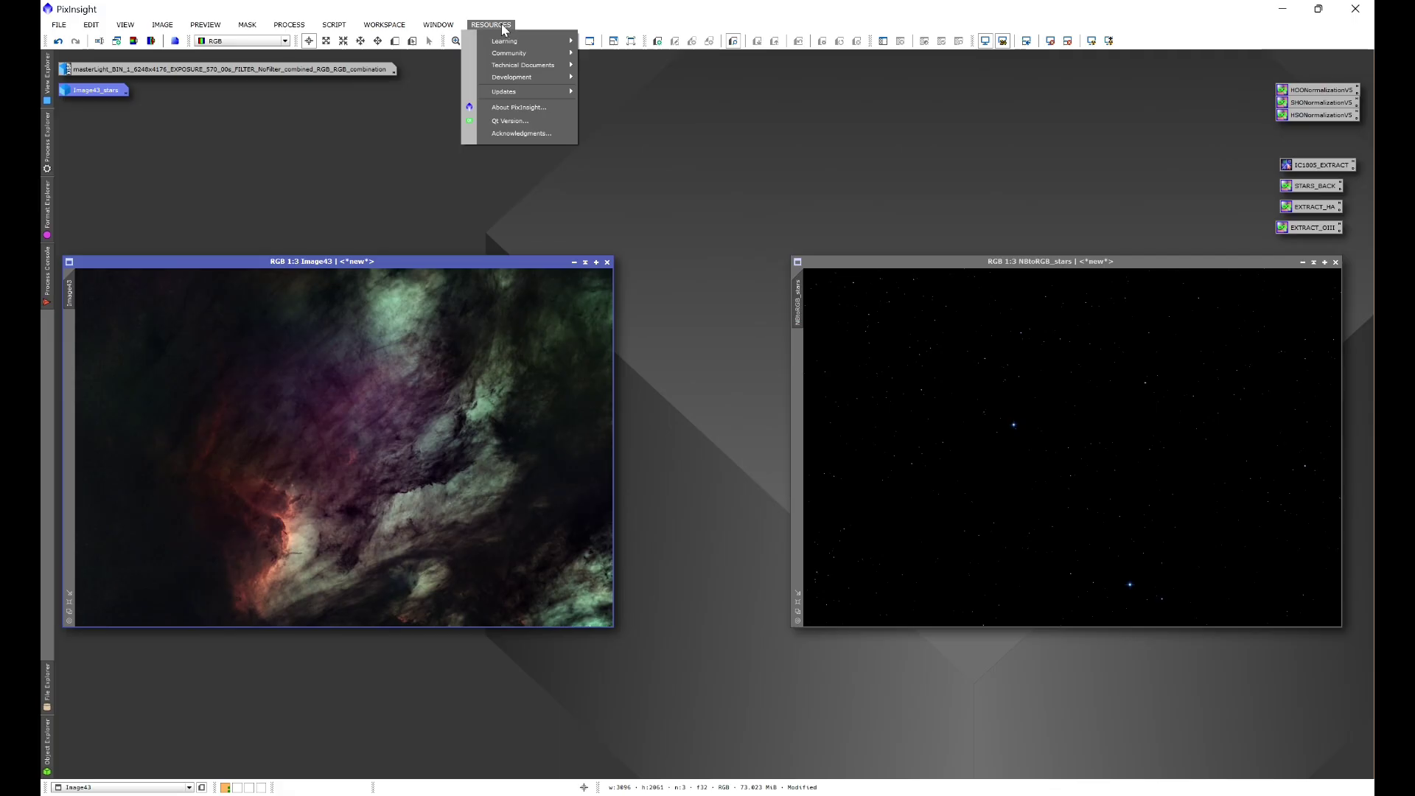
mouse_move(513, 96)
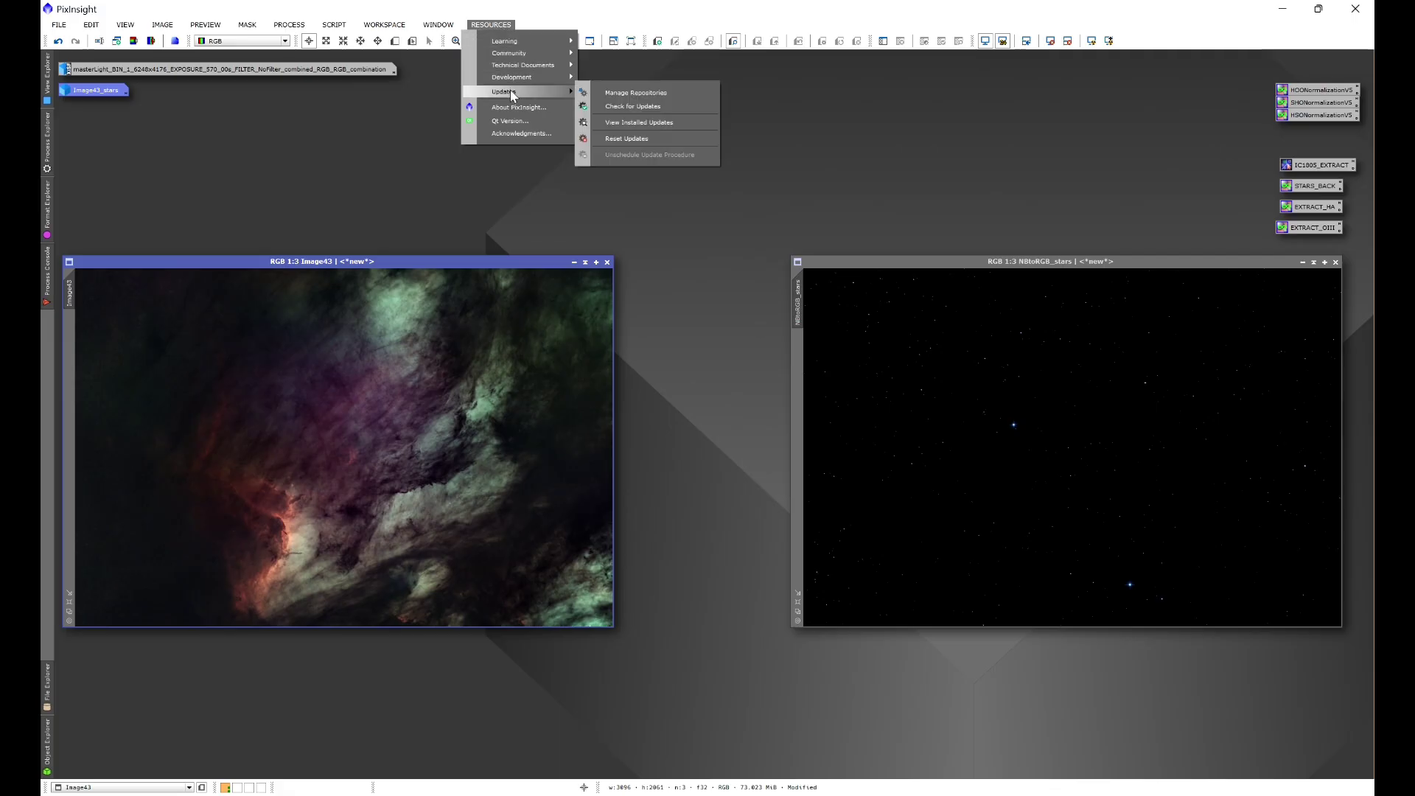
left_click(617, 92)
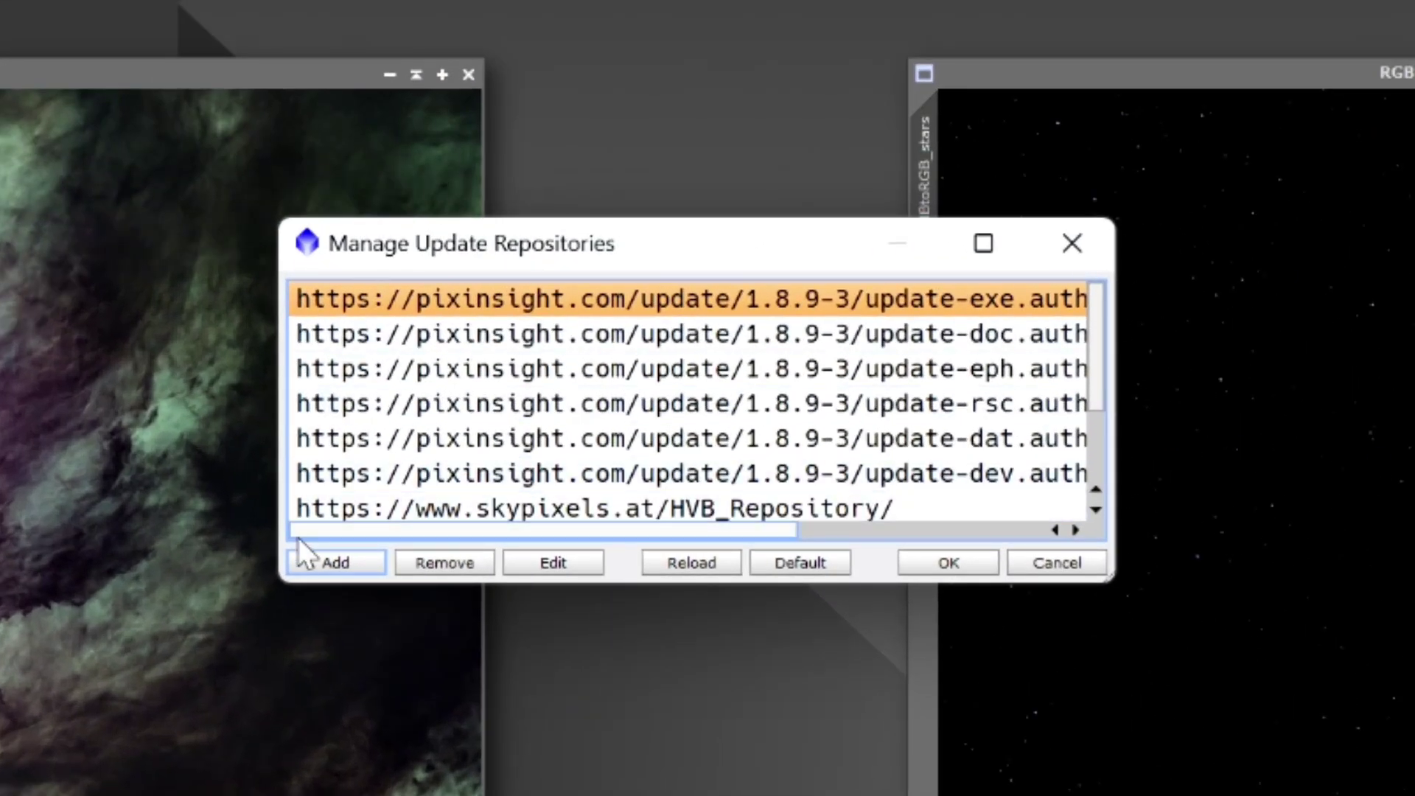
left_click(313, 567)
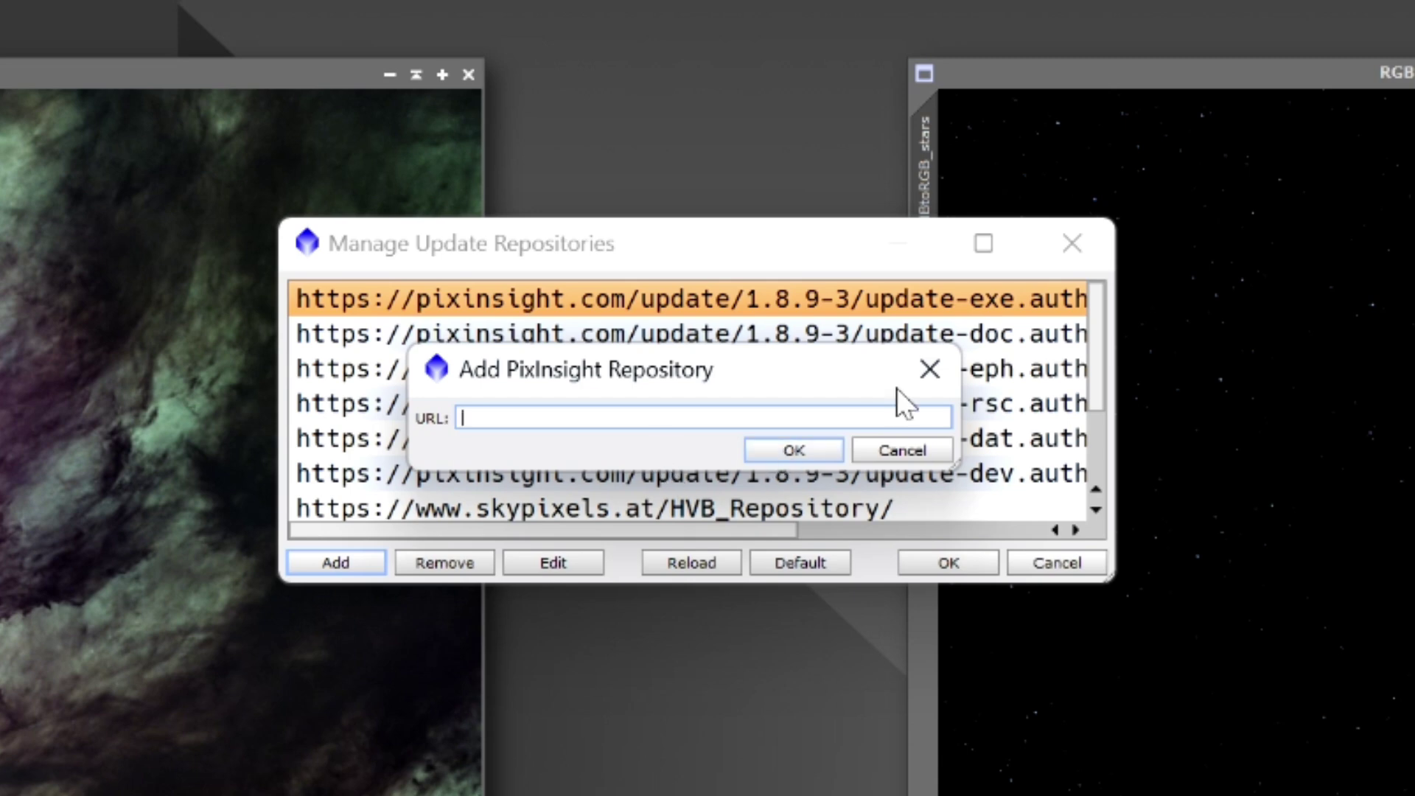
left_click(929, 368)
scroll(796, 376, "down", 1)
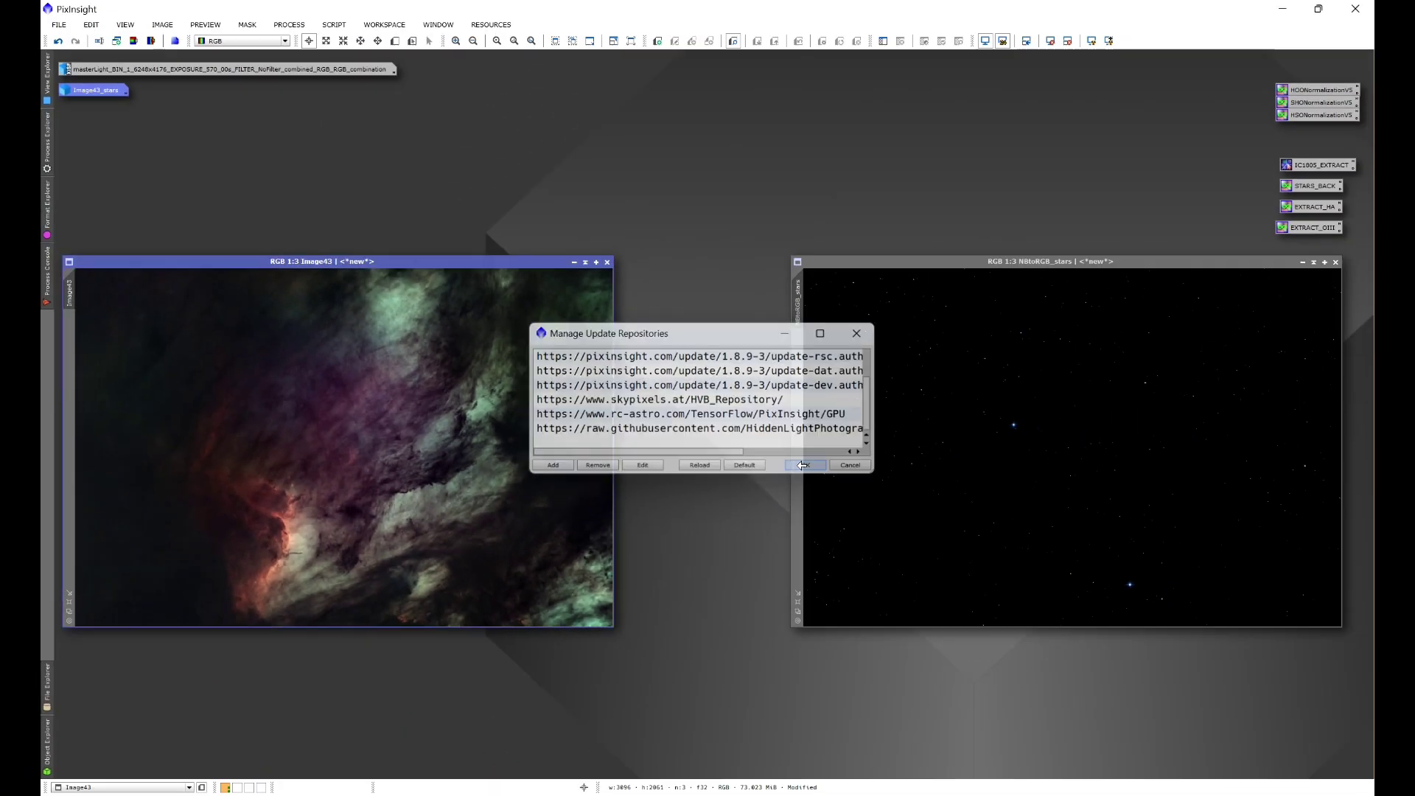
left_click(949, 563)
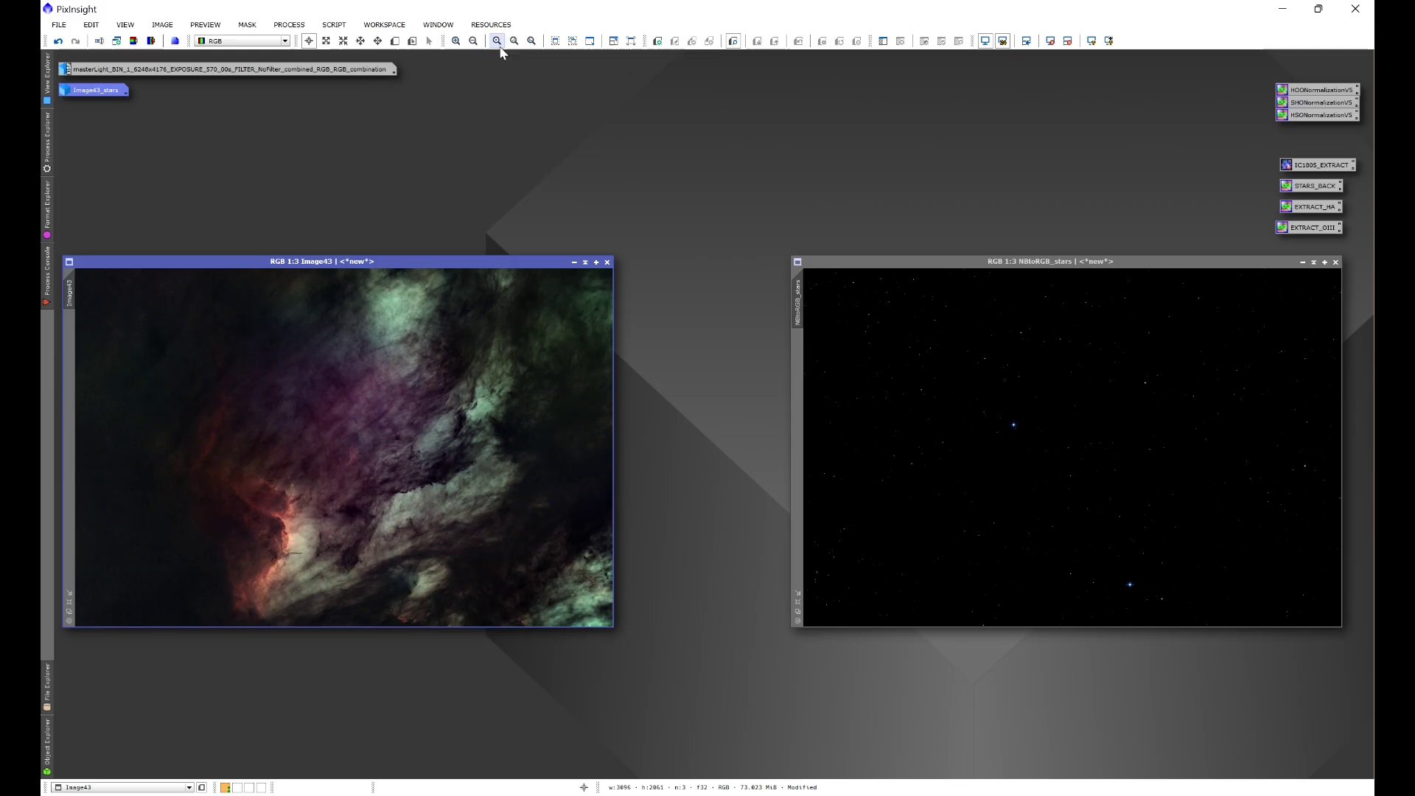
- Check for updates and dismiss the no-updates message
left_click(490, 25)
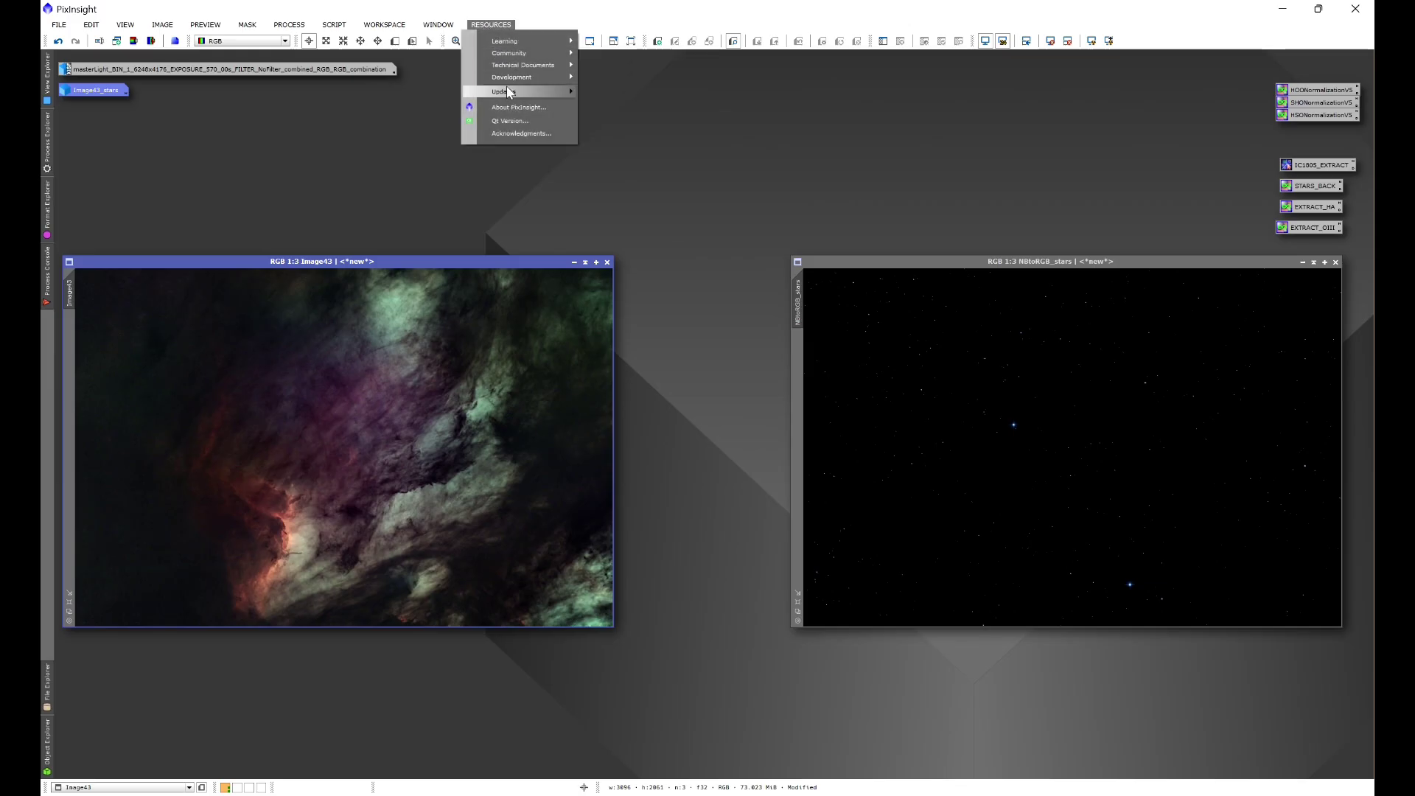
mouse_move(508, 91)
left_click(617, 109)
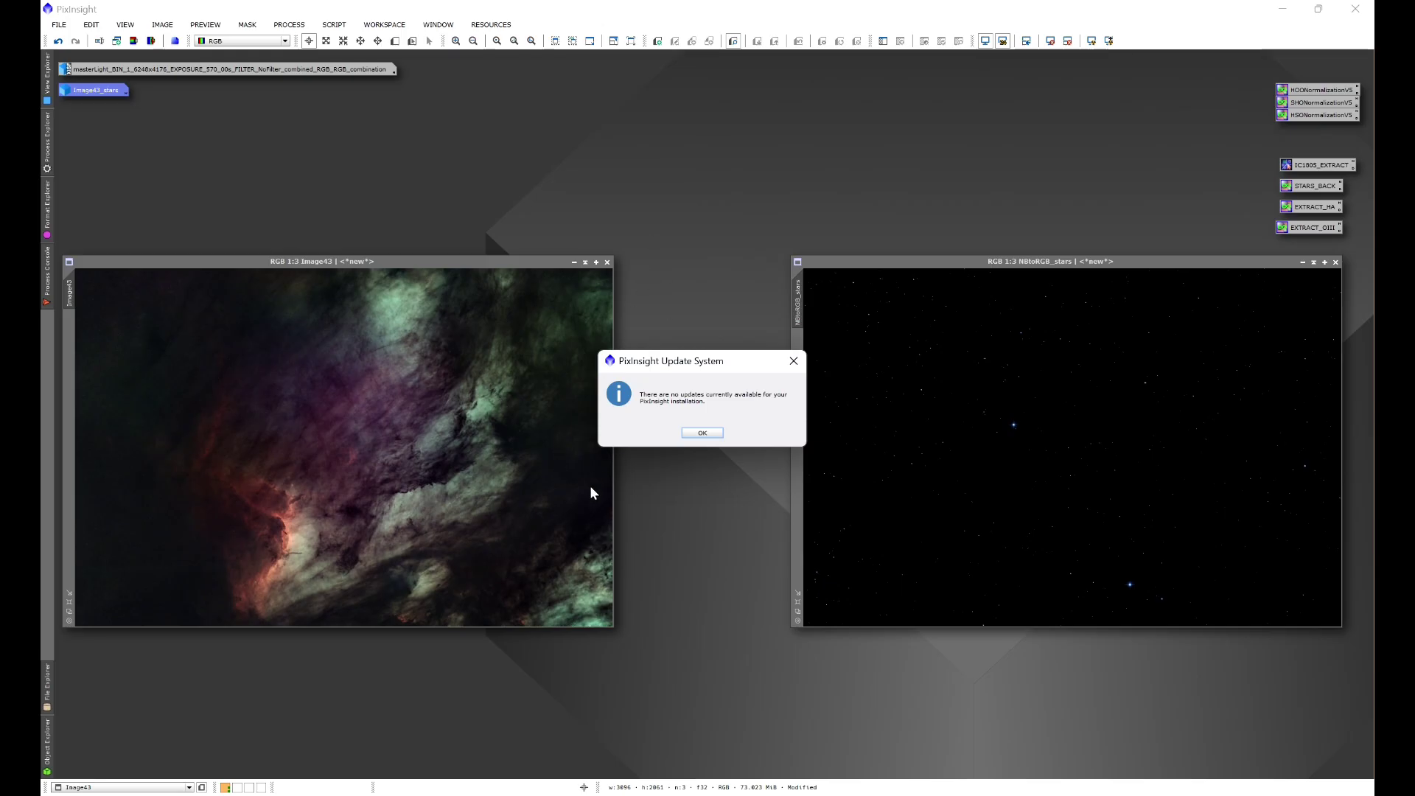
left_click(794, 361)
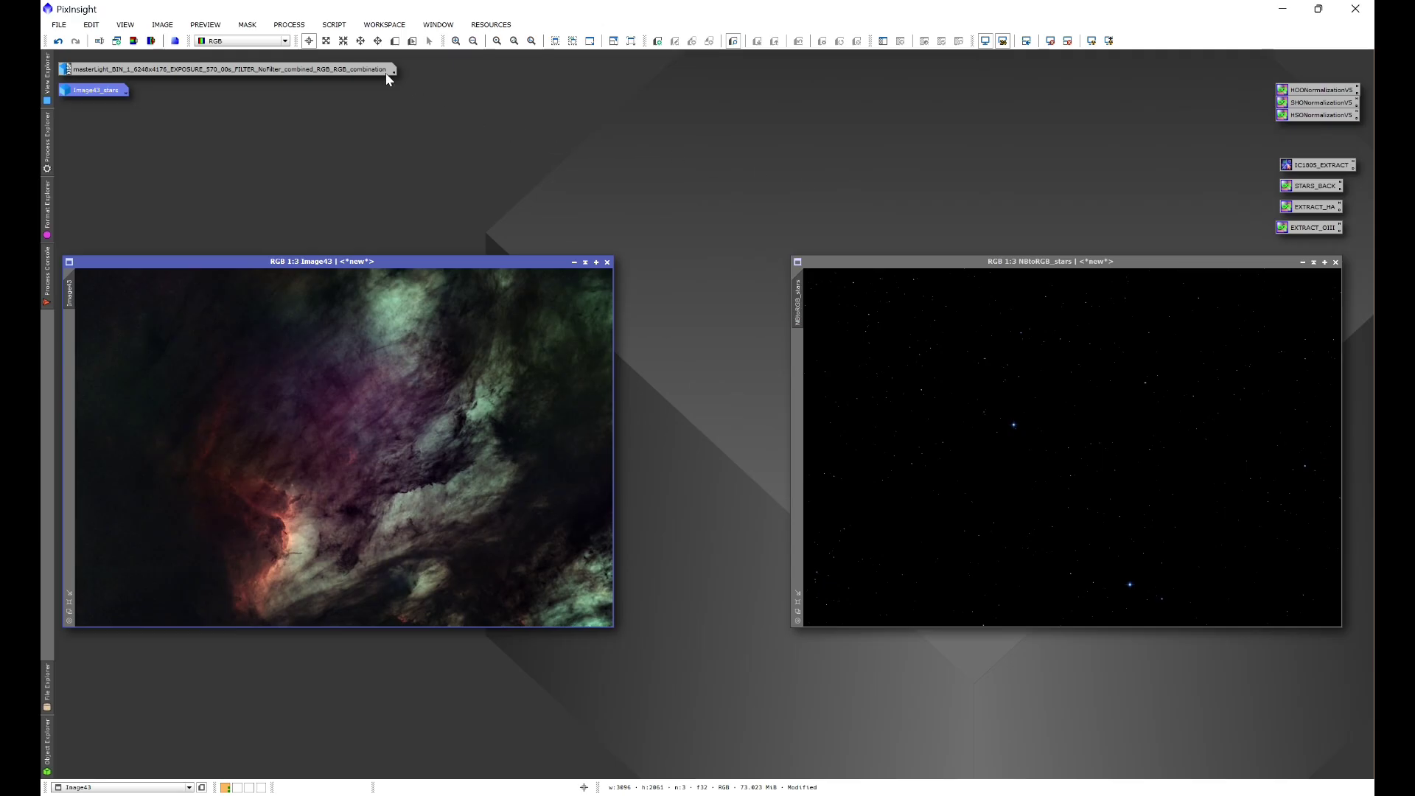
- Browse the installed scripts, then open and close an empty PixelMath window
left_click(334, 25)
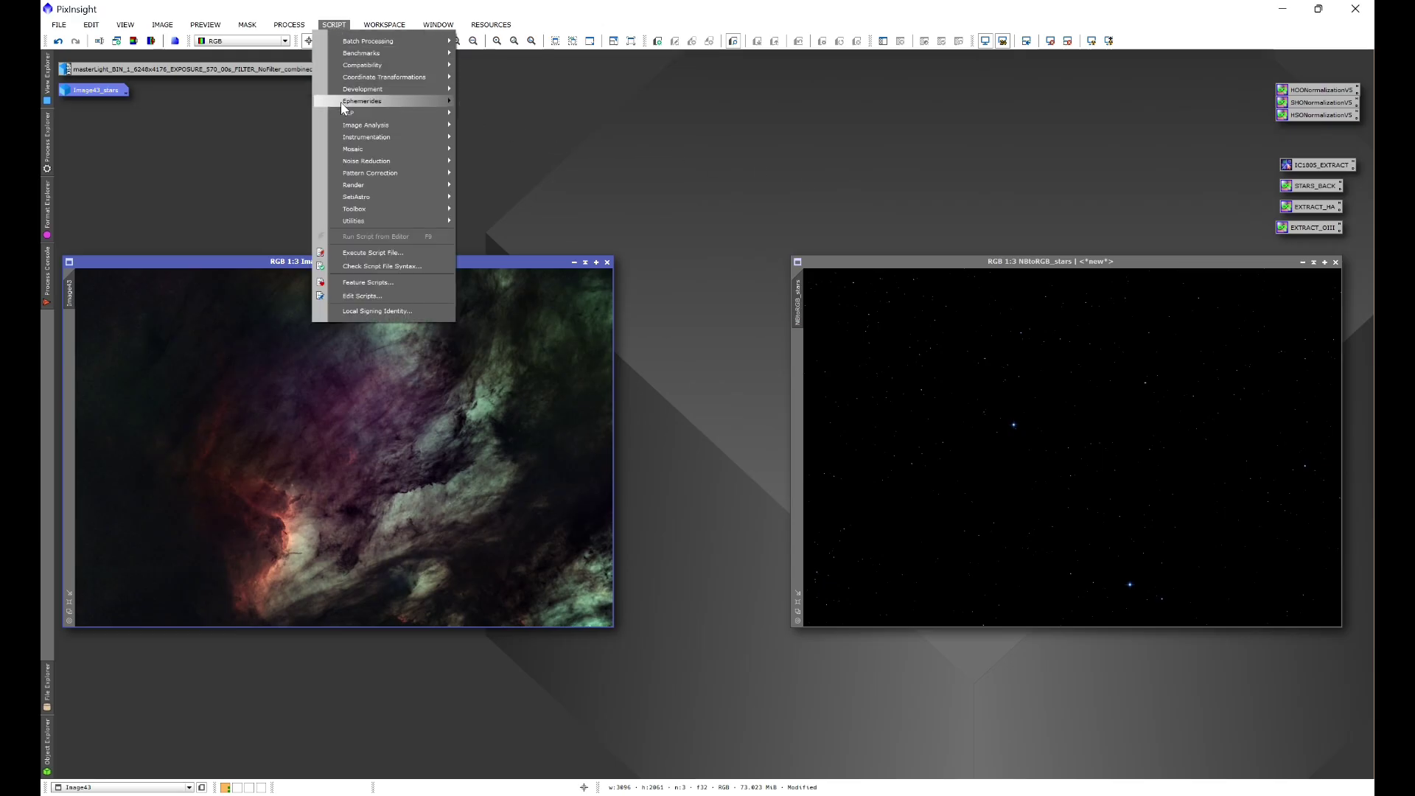
mouse_move(346, 114)
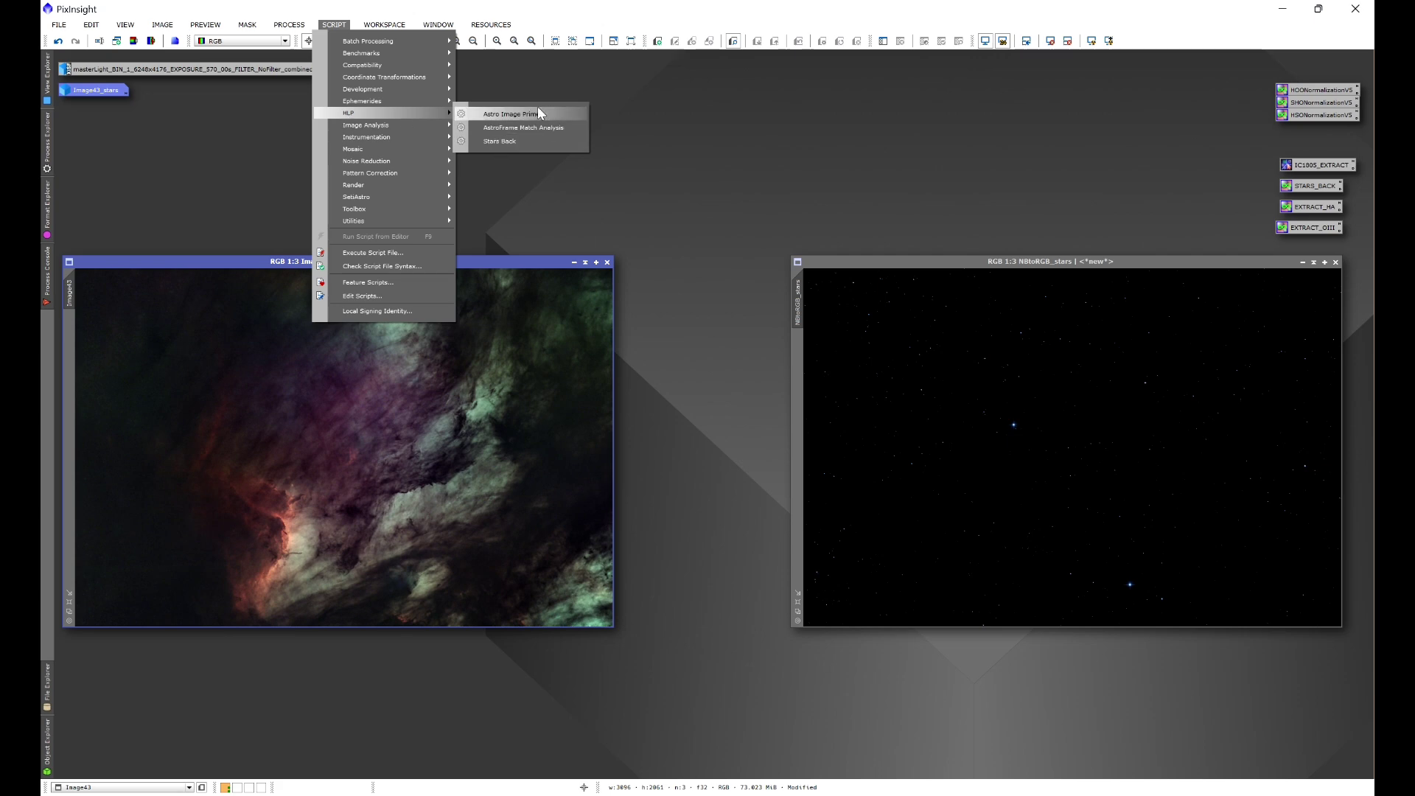
left_click(728, 177)
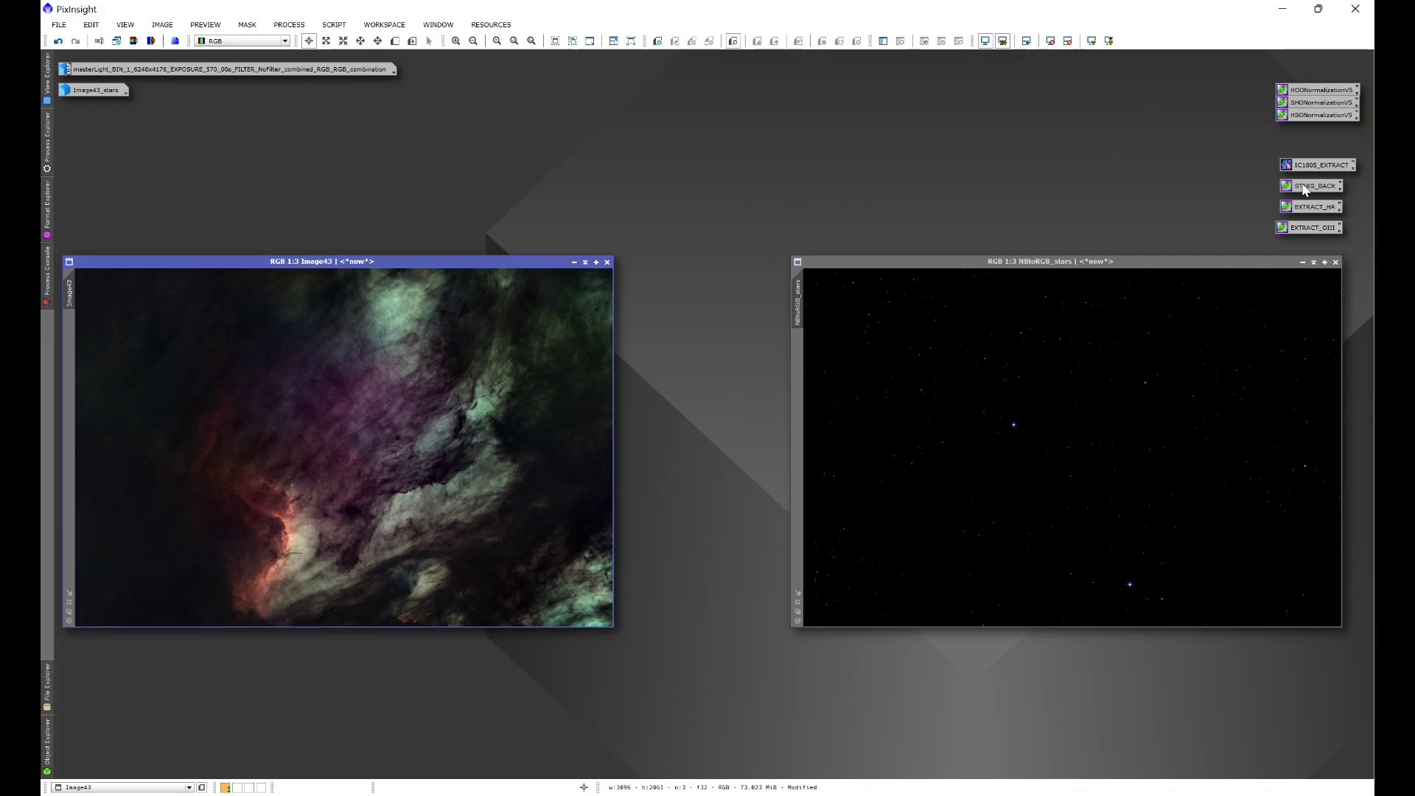
left_click(289, 25)
mouse_move(318, 40)
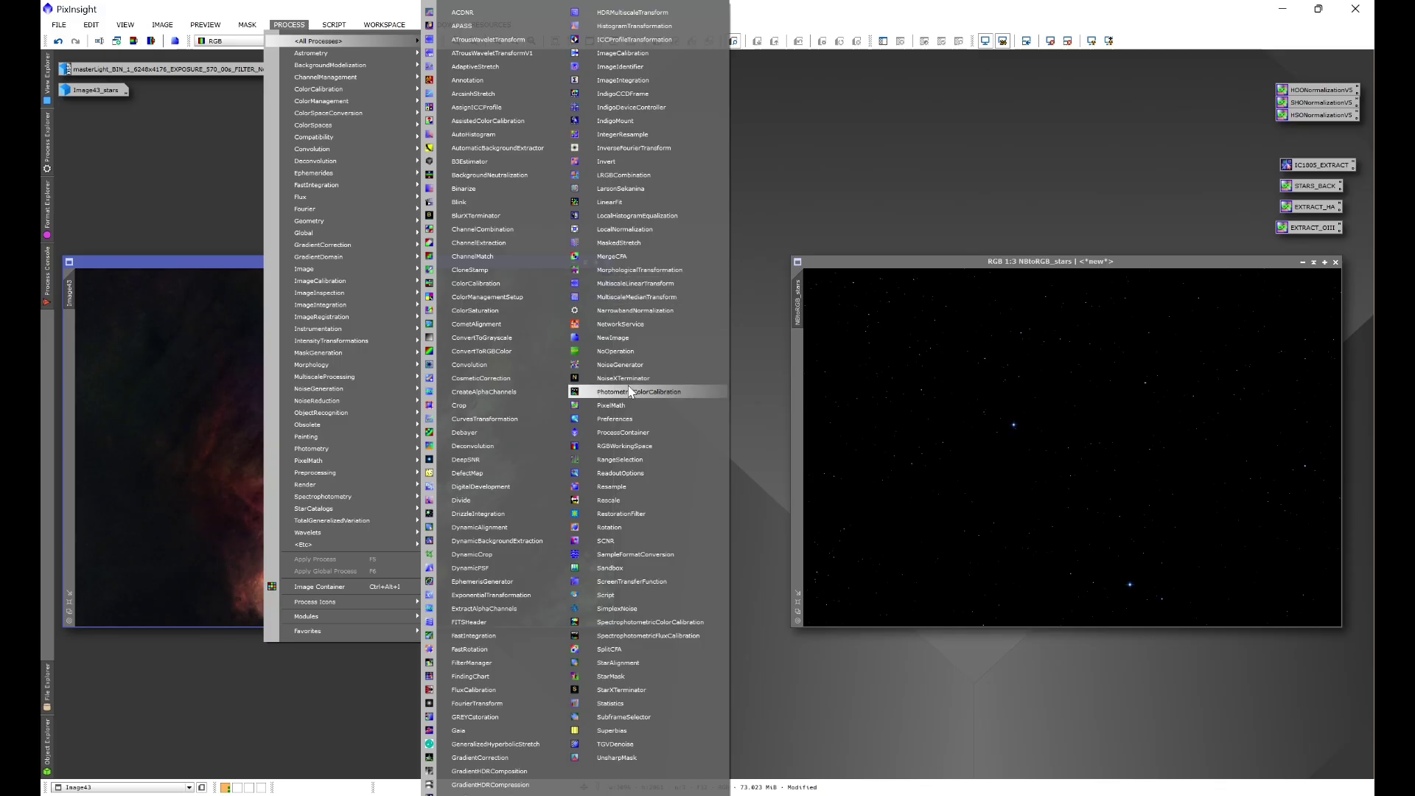
left_click(620, 407)
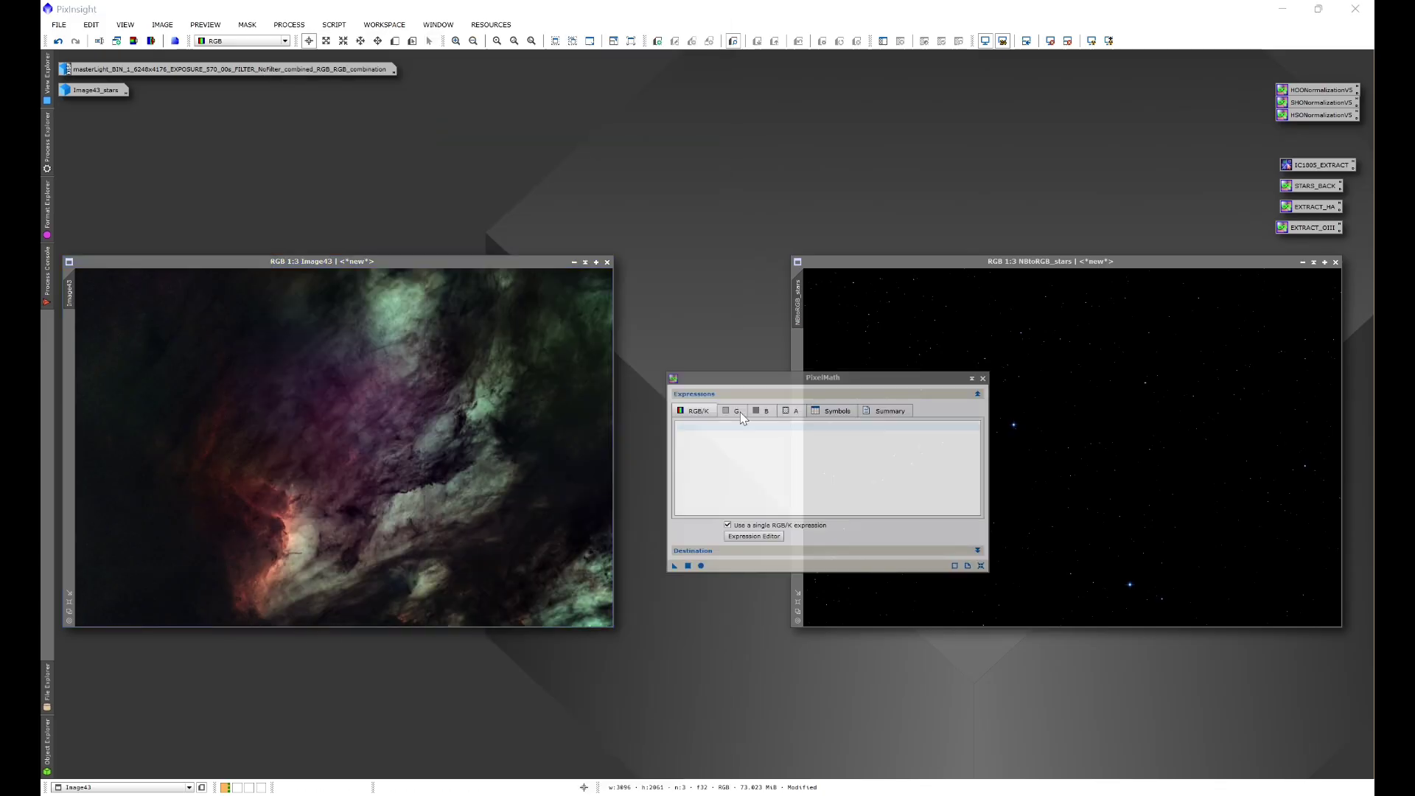
left_click(982, 378)
- Load the saved STARS_BACK PixelMath, set Destination to Create new image, and apply it to Image43
double_click(1319, 187)
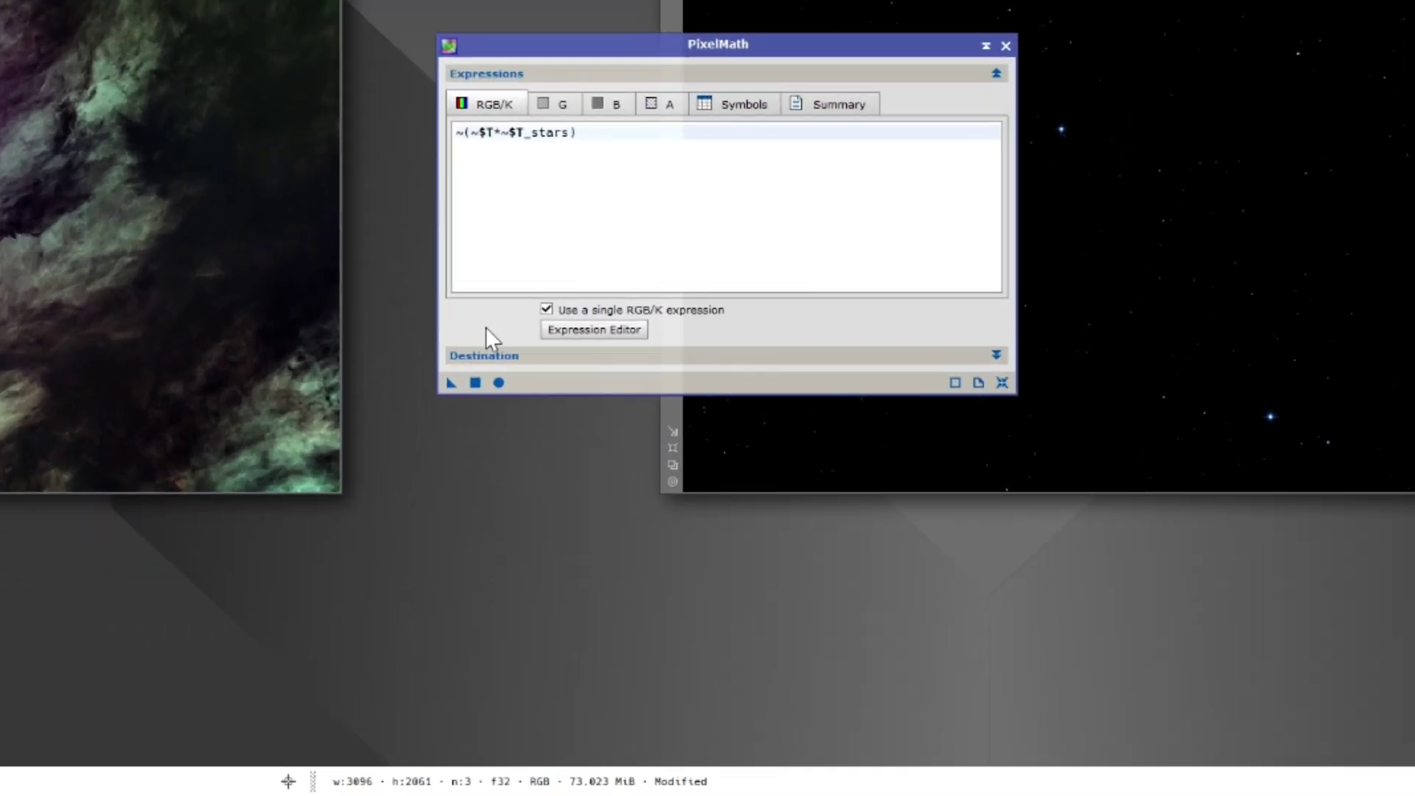
left_click(514, 358)
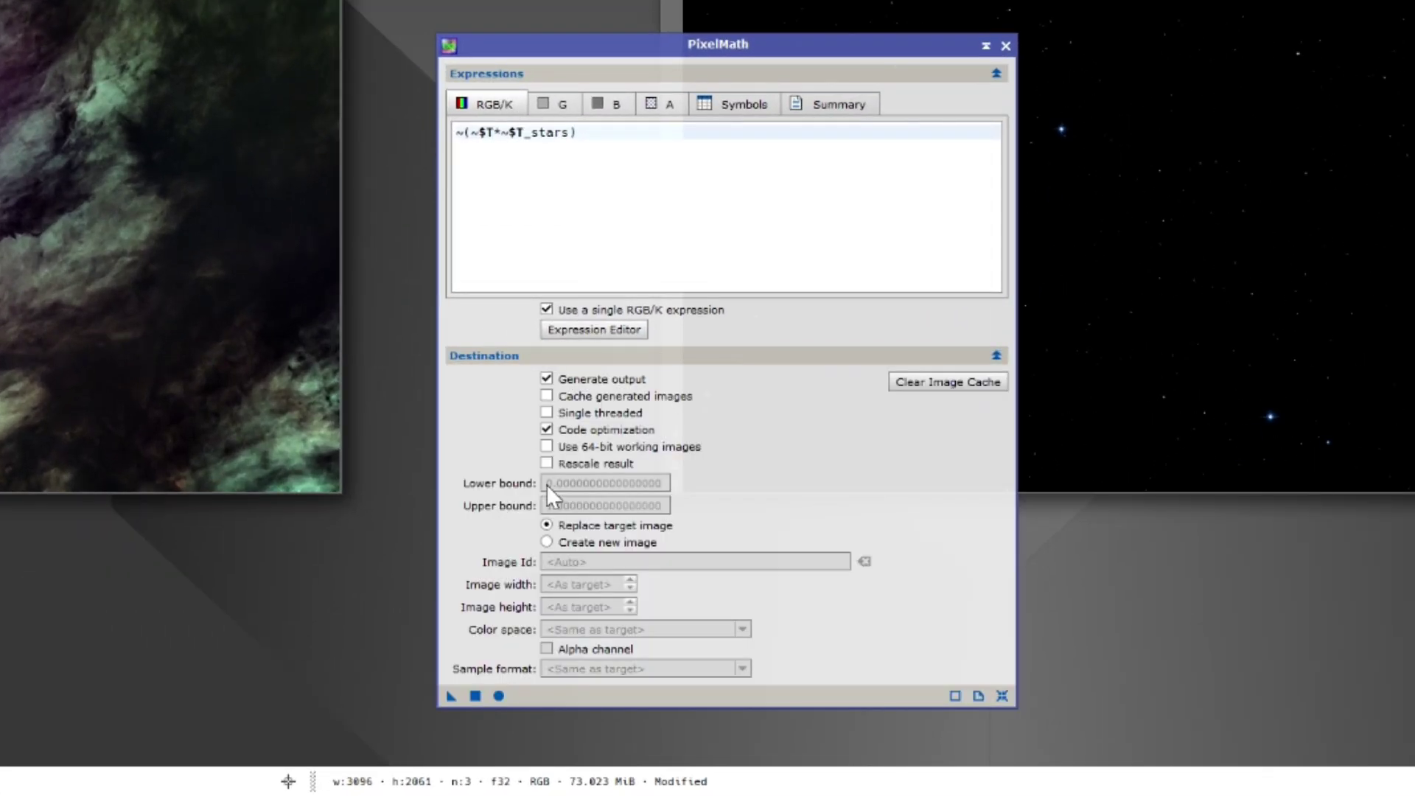
left_click(545, 542)
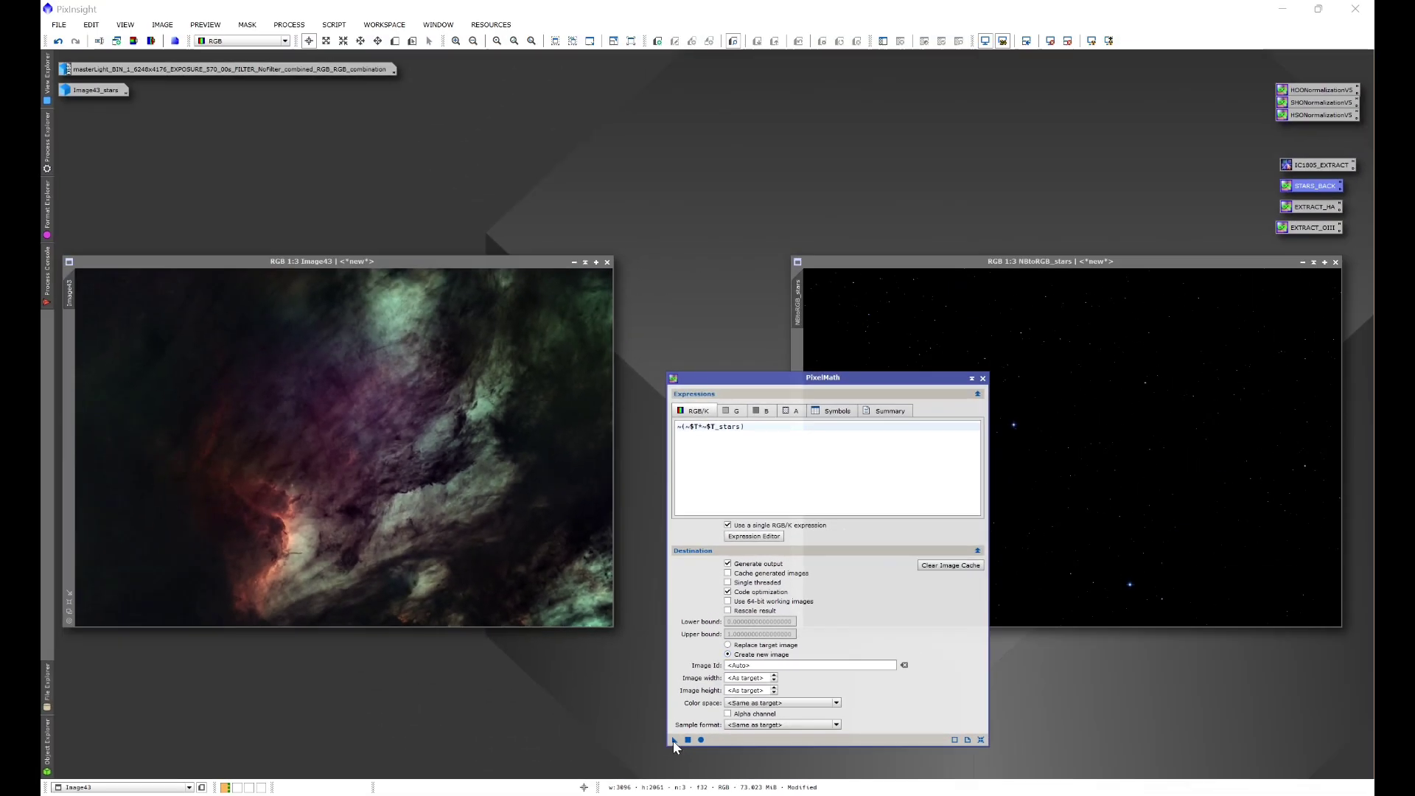
left_click_drag(673, 741, 467, 544)
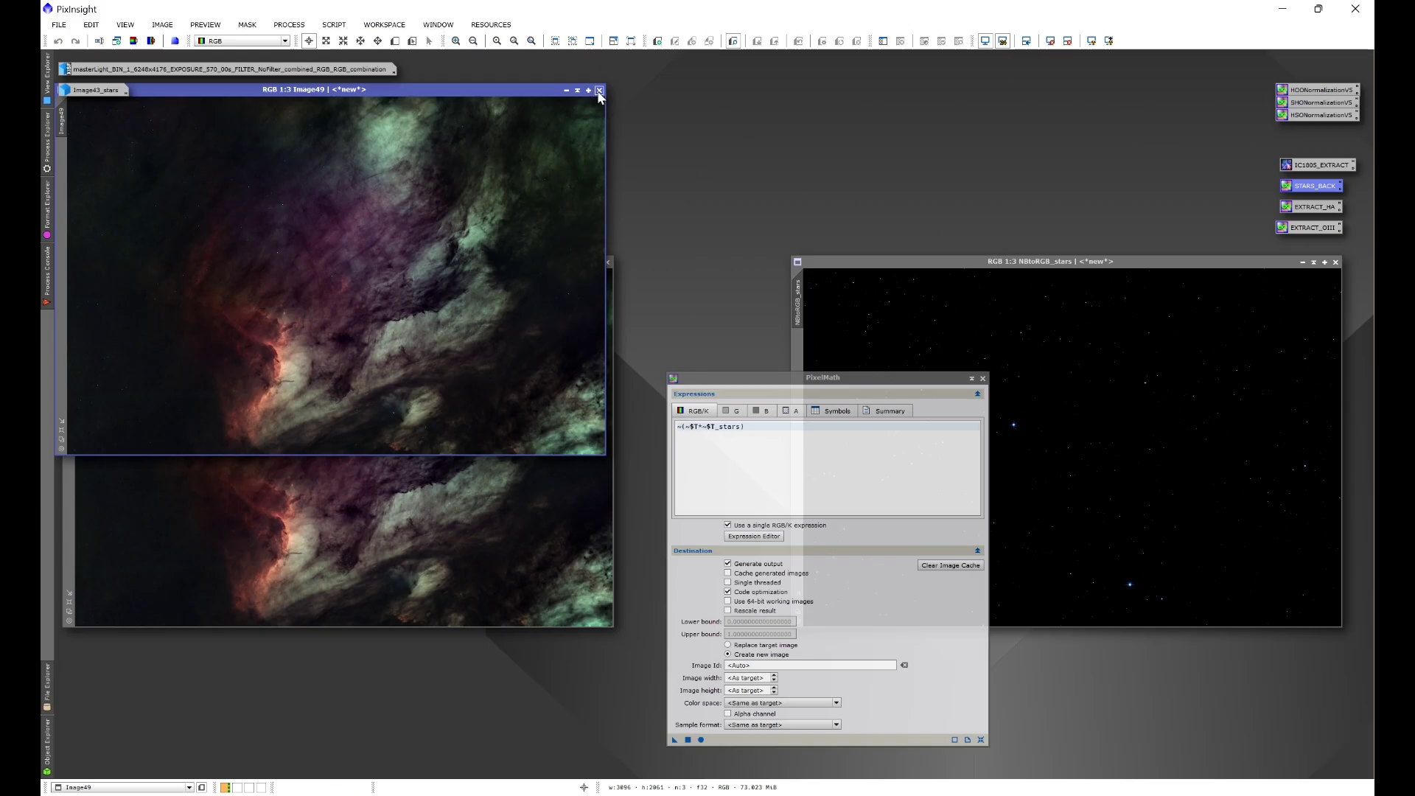
- Close the Image49 result and rename the Image43 view to NBtoRGB
left_click(599, 90)
right_click(367, 358)
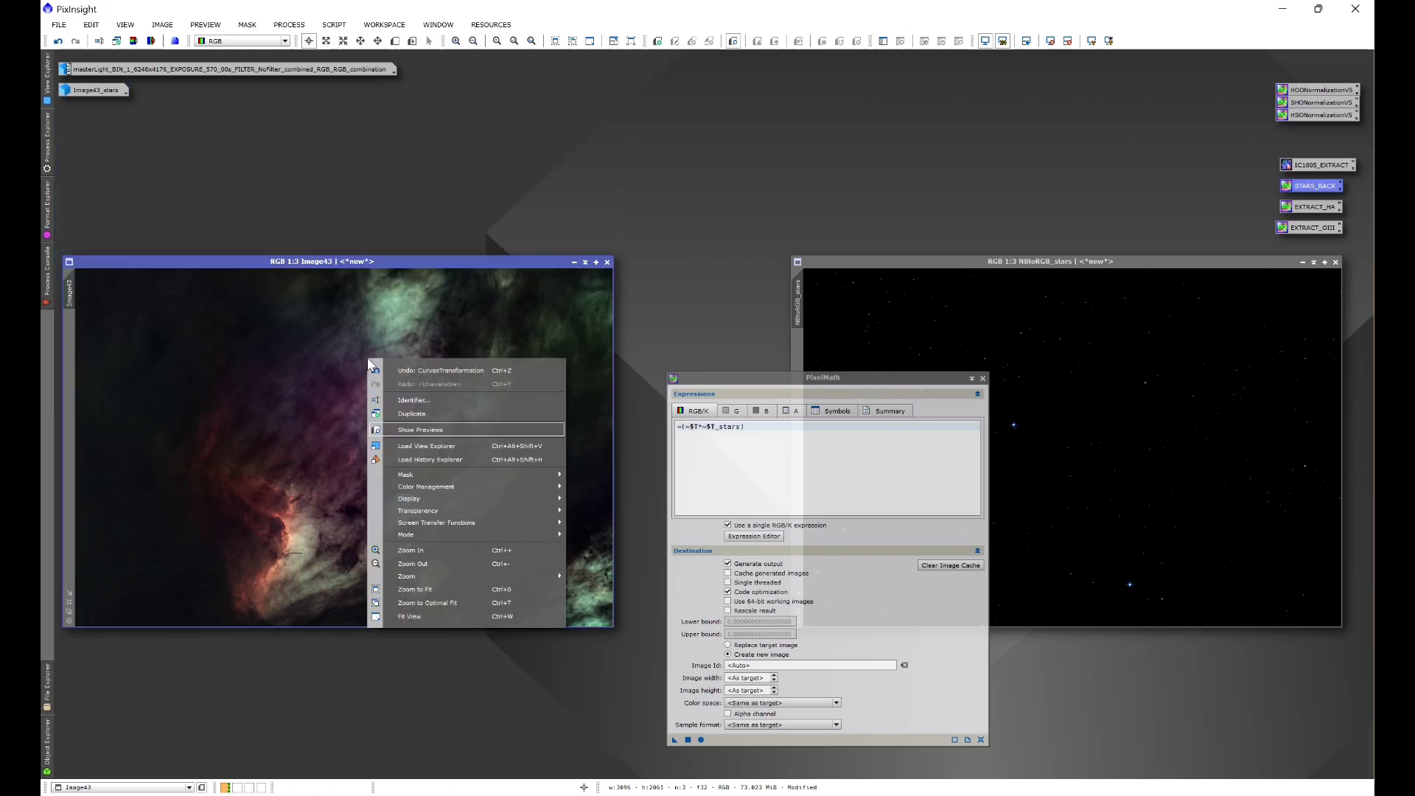
left_click(442, 401)
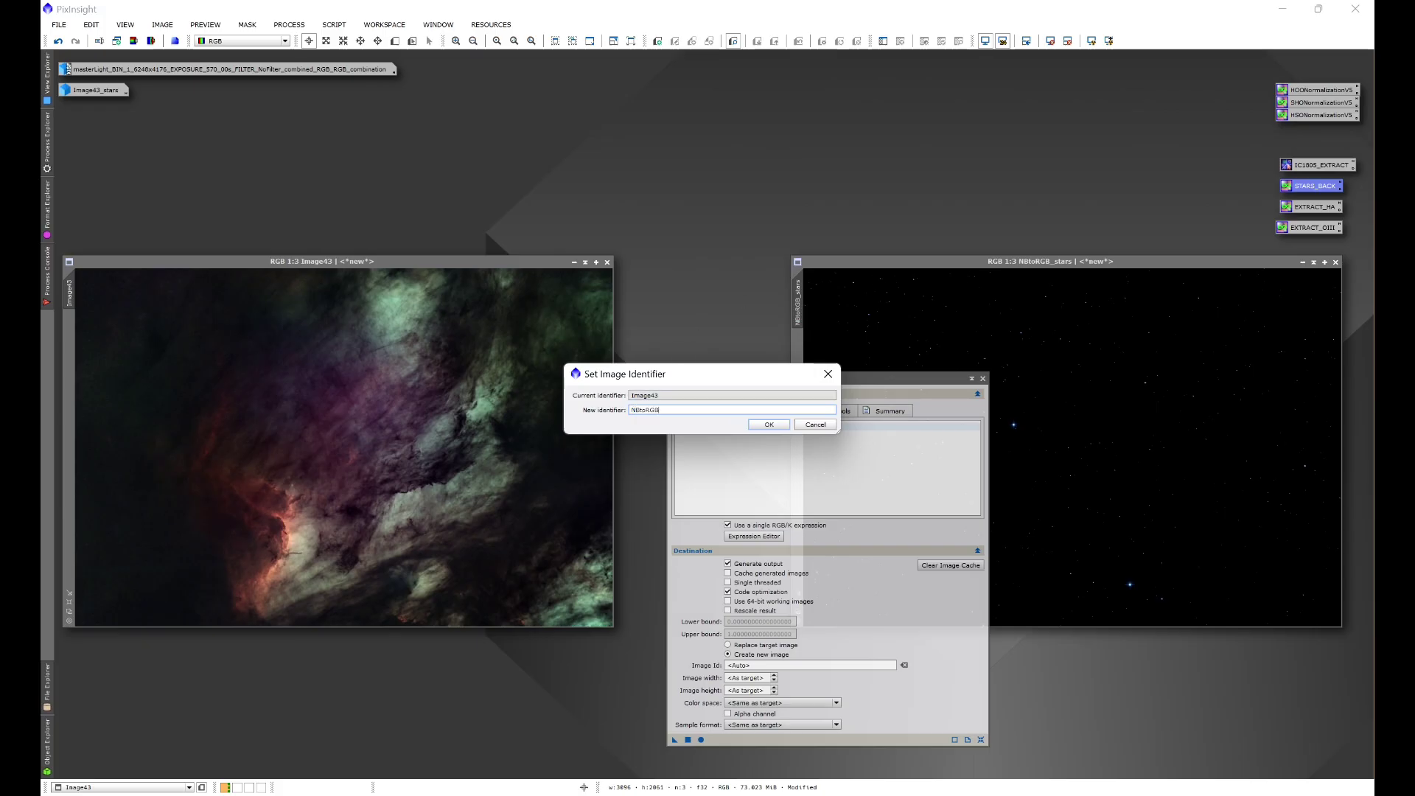
left_click(763, 425)
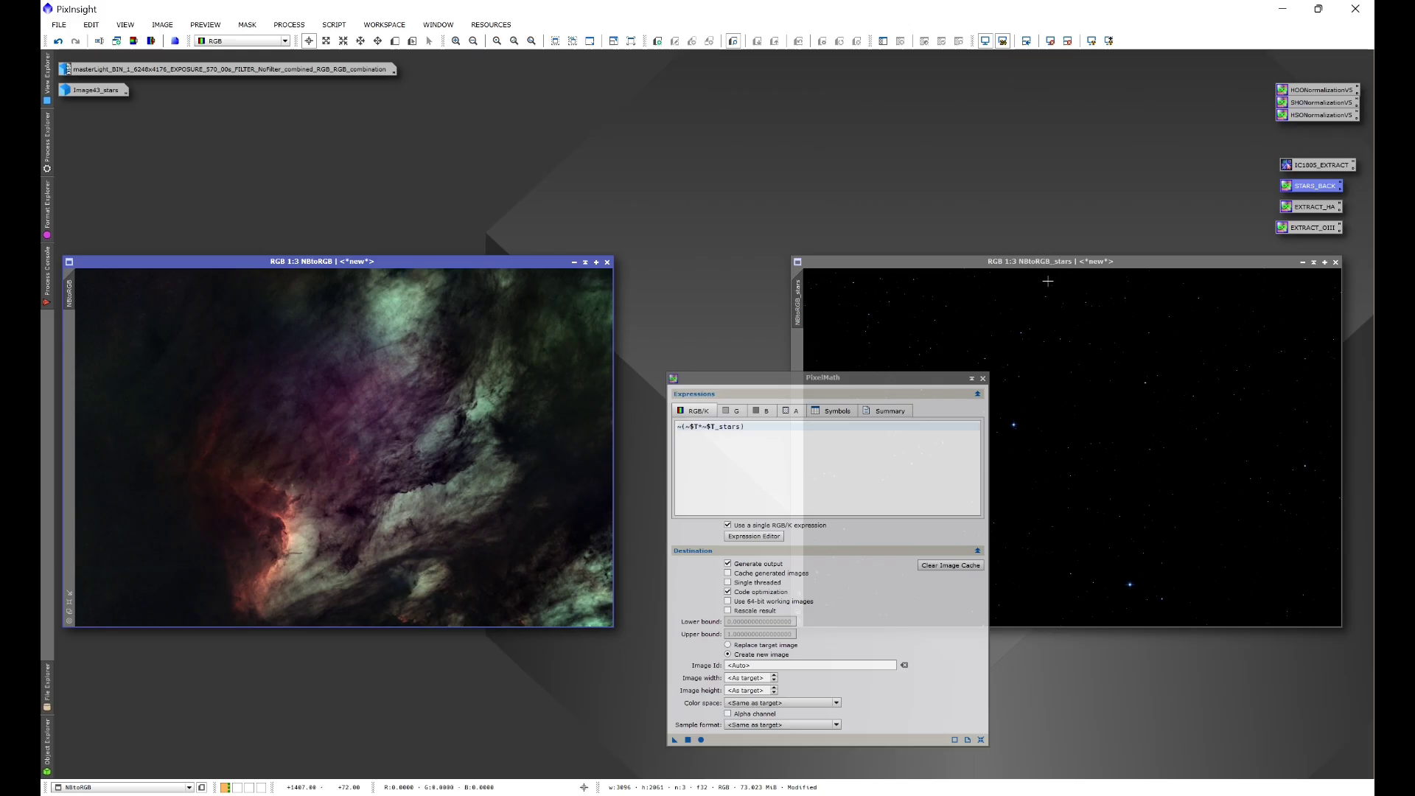
- Apply the star recombination to NBtoRGB, then close the Image50 result and PixelMath
left_click(686, 739)
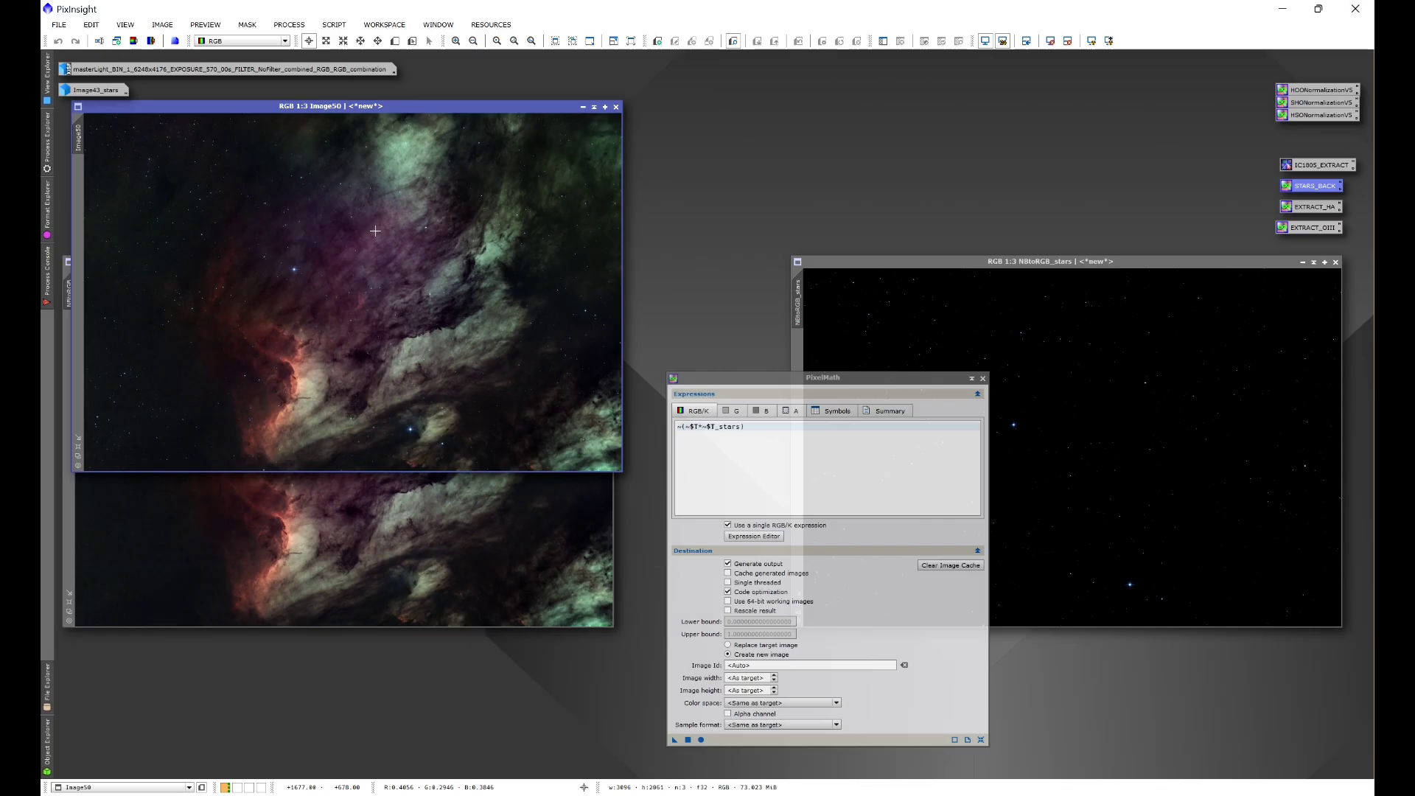
left_click(616, 107)
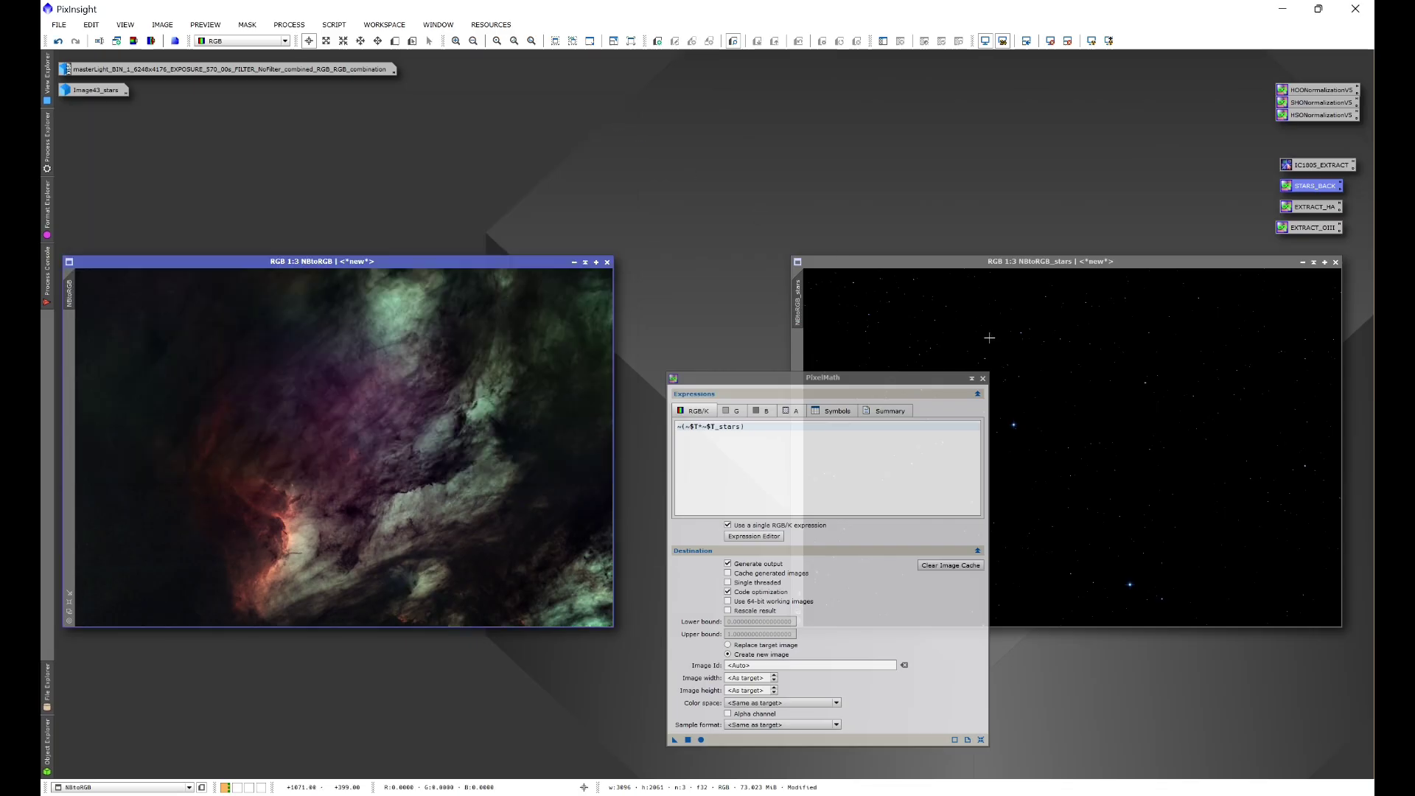
left_click(983, 379)
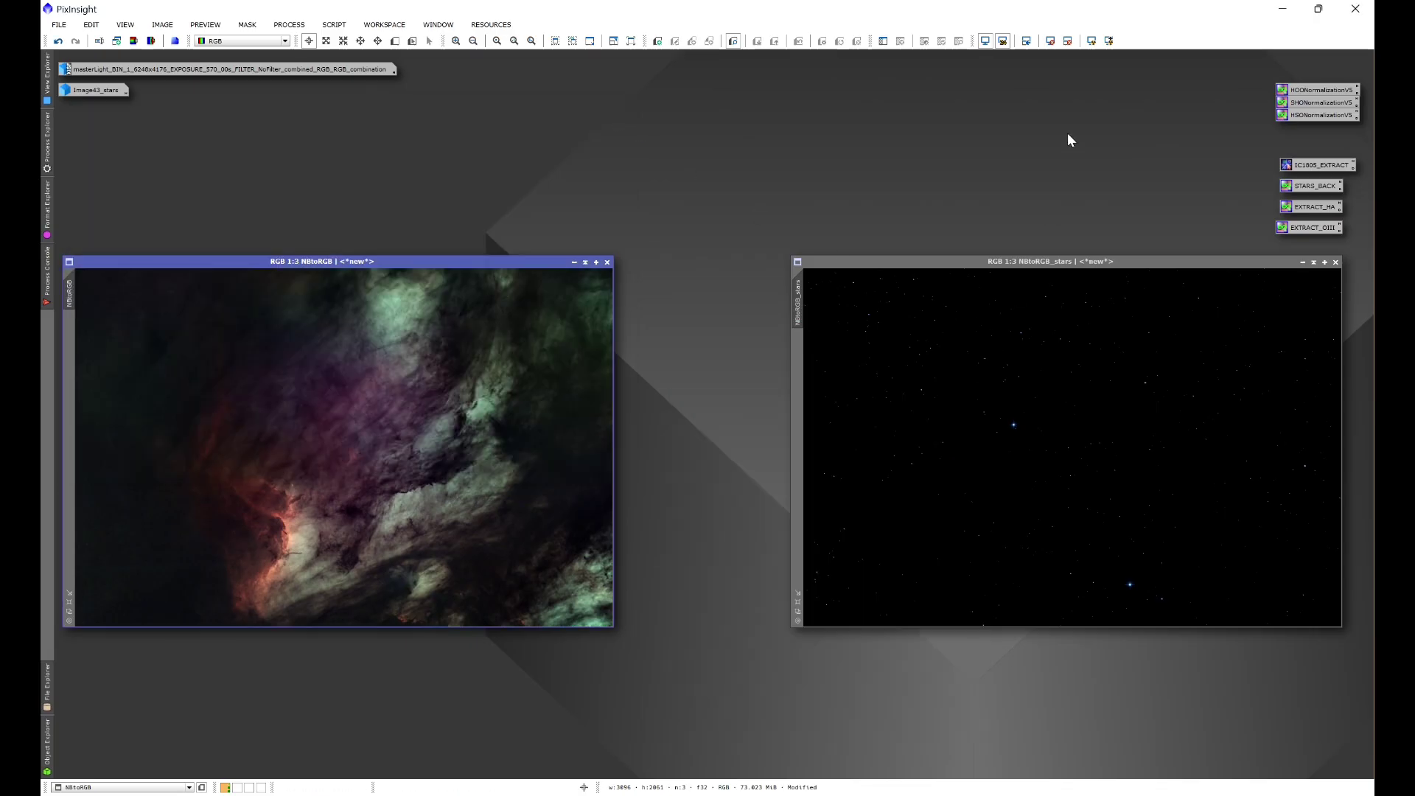
- Launch the Stars Back script and close it without running
left_click(334, 25)
mouse_move(355, 118)
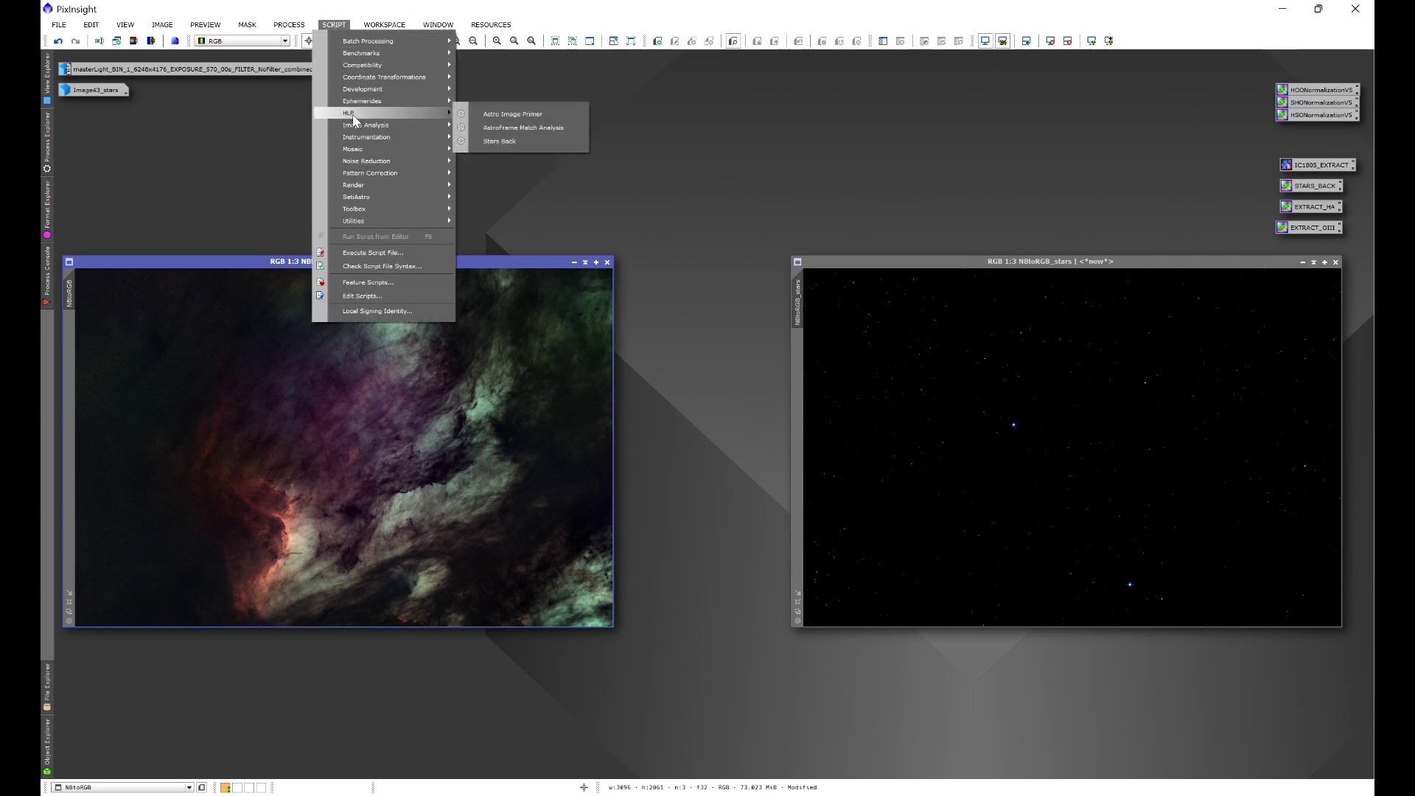
left_click(486, 142)
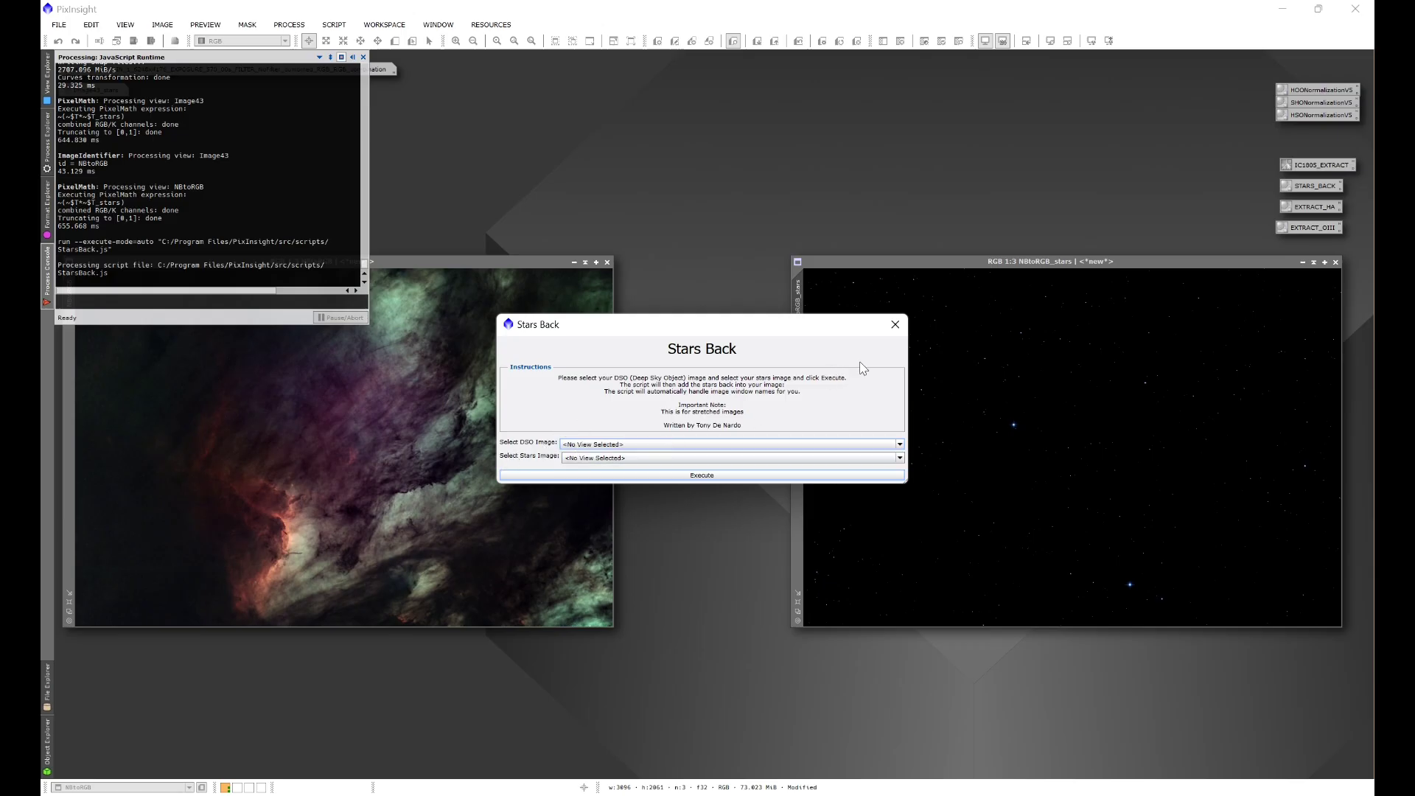
left_click(895, 325)
- Rename the nebula image to ThisWasAFunProject
right_click(345, 363)
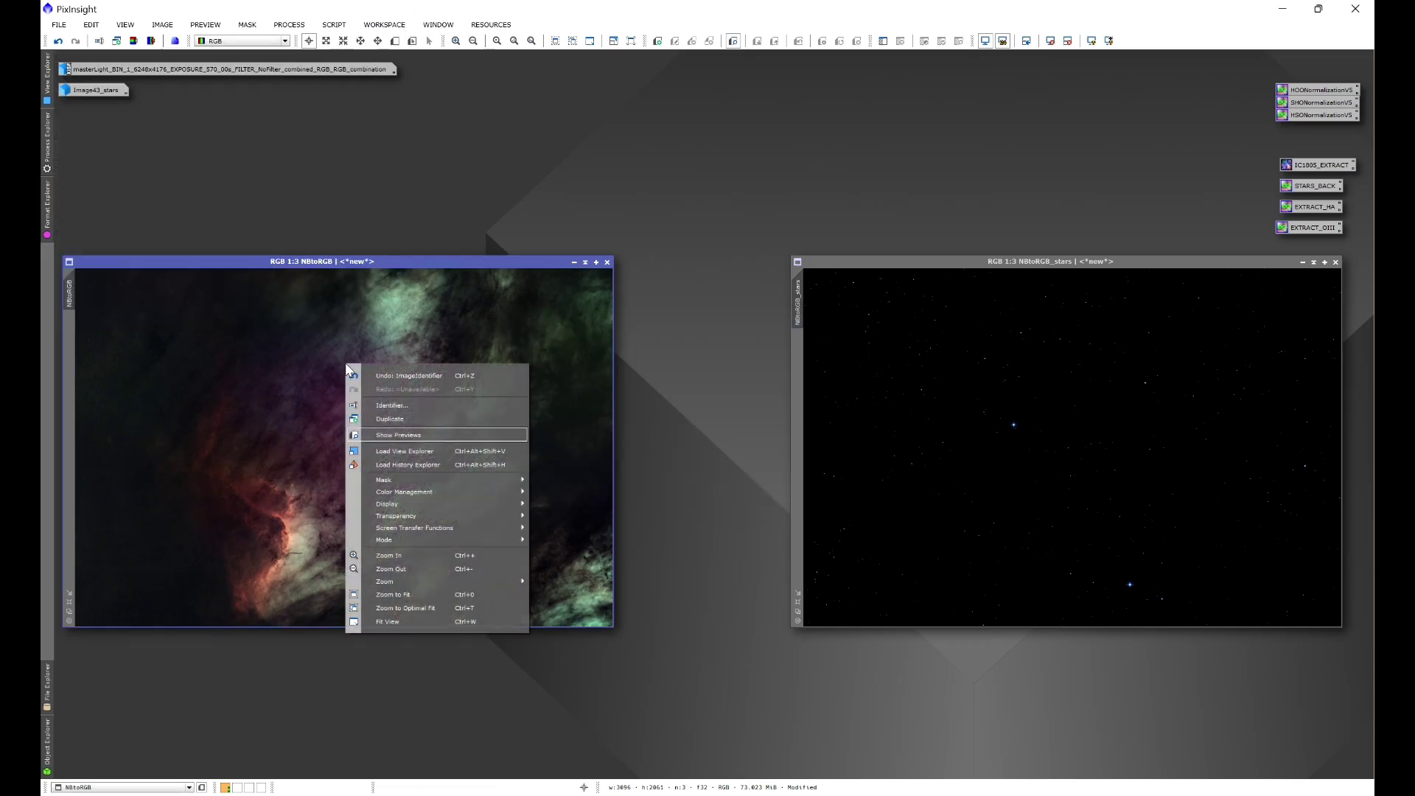
left_click(387, 405)
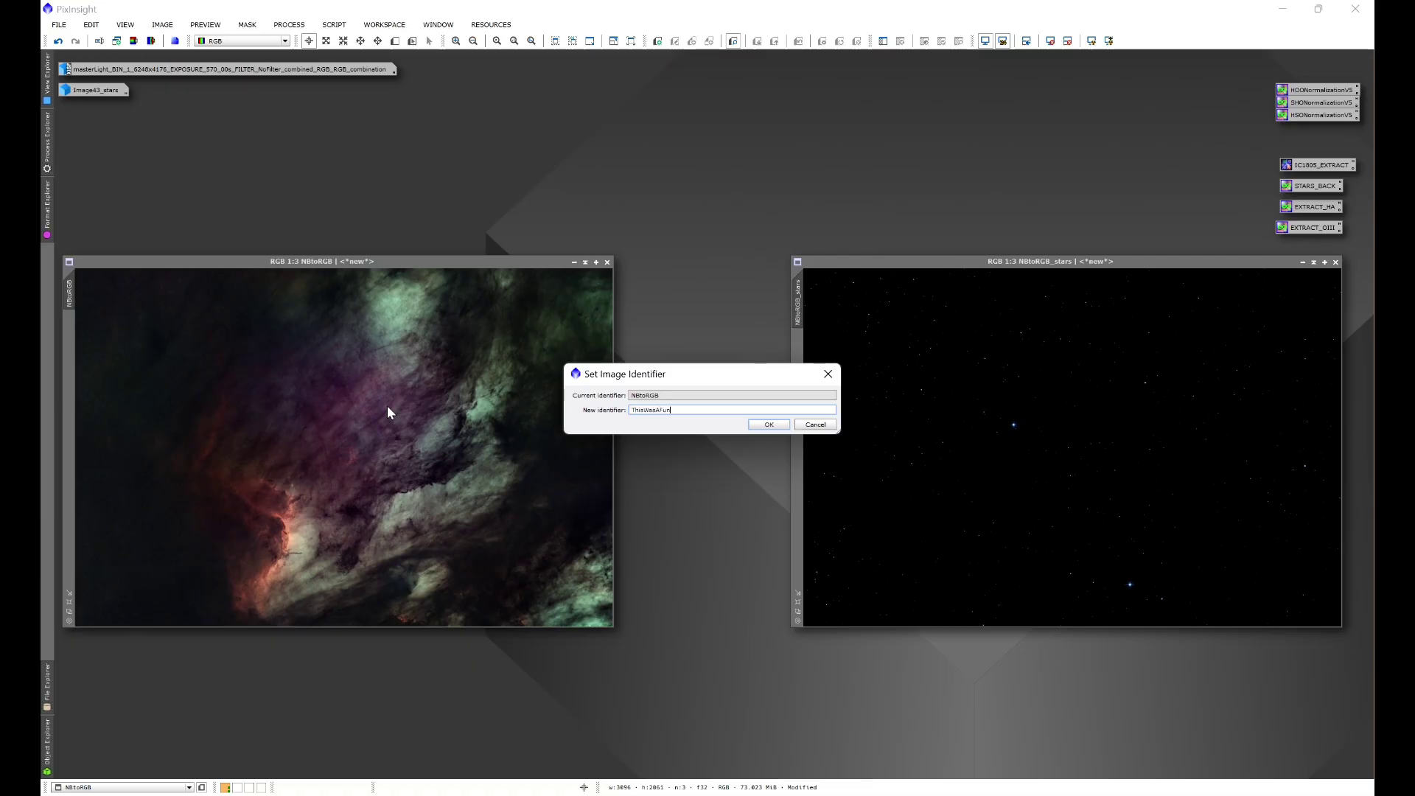
type("ThisWasAFunProject")
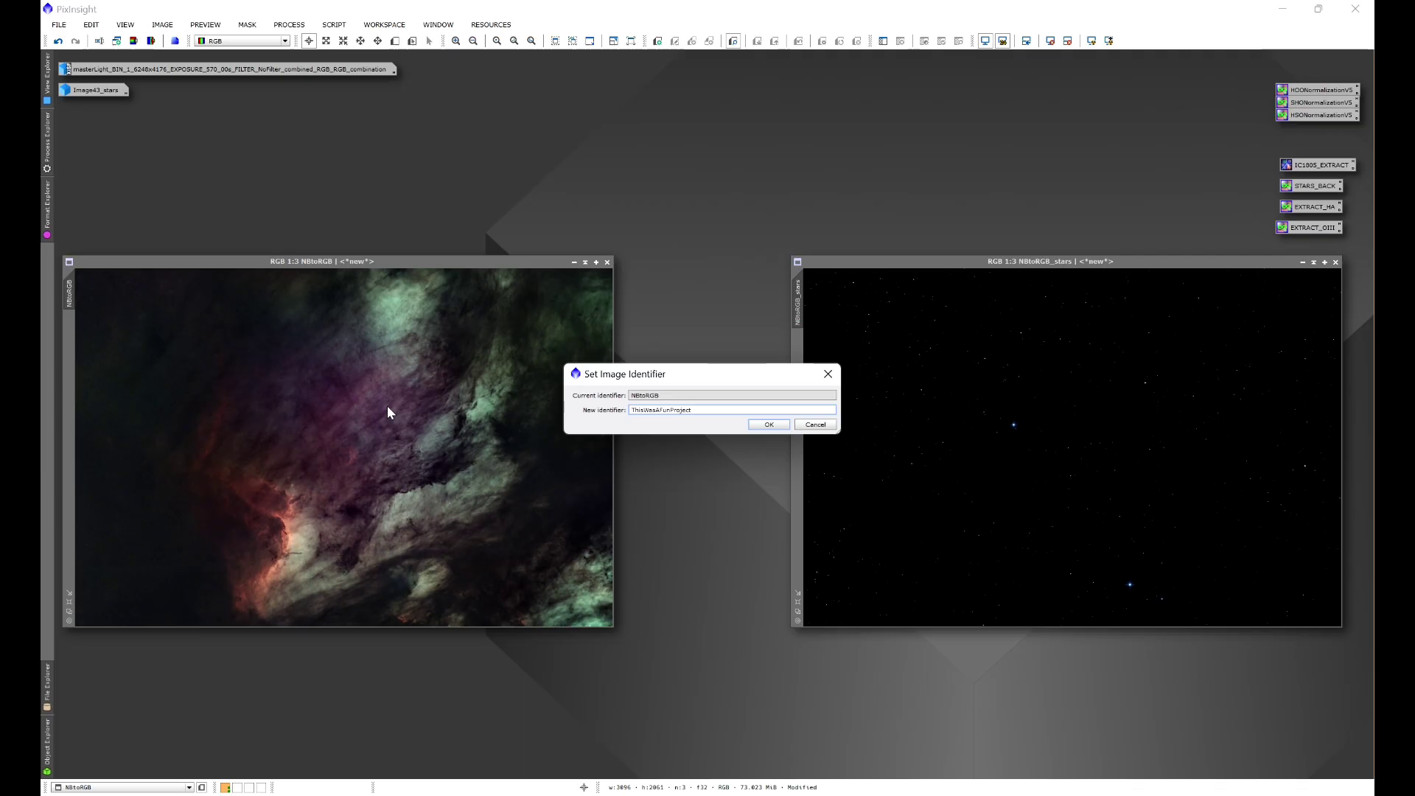
left_click(767, 425)
- Rename the stars image to NoNeedToMatch
right_click(1105, 403)
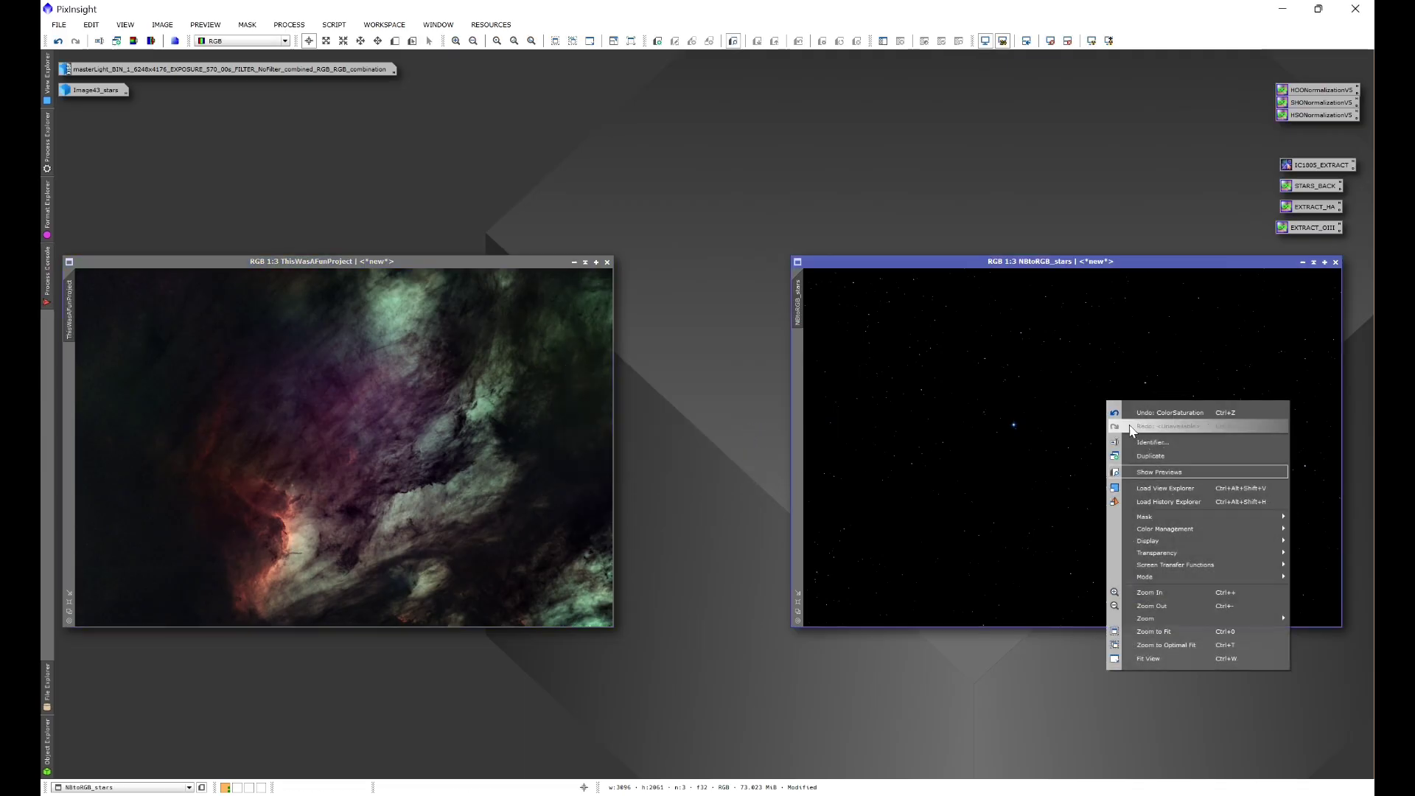
left_click(1144, 446)
type("No")
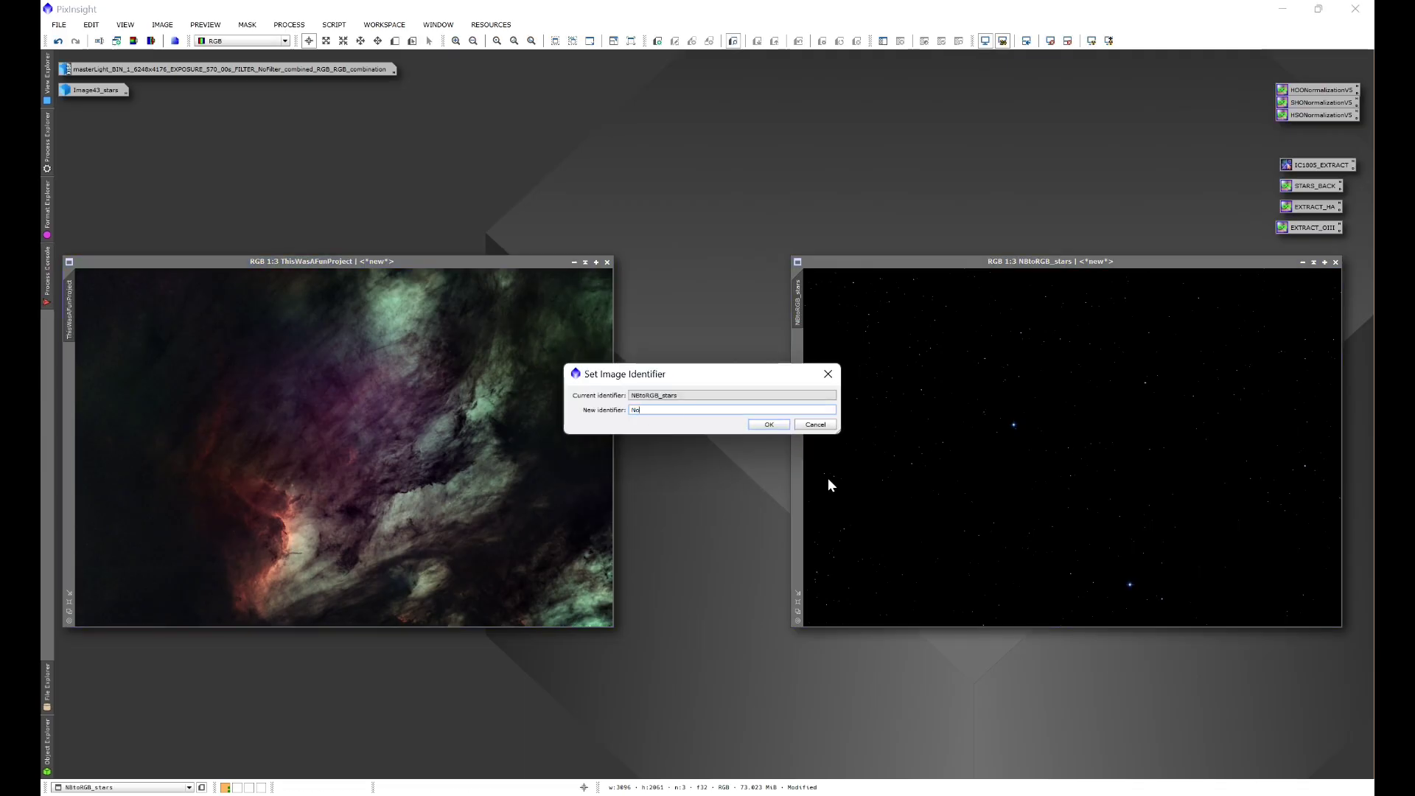
type("NeedToMatch")
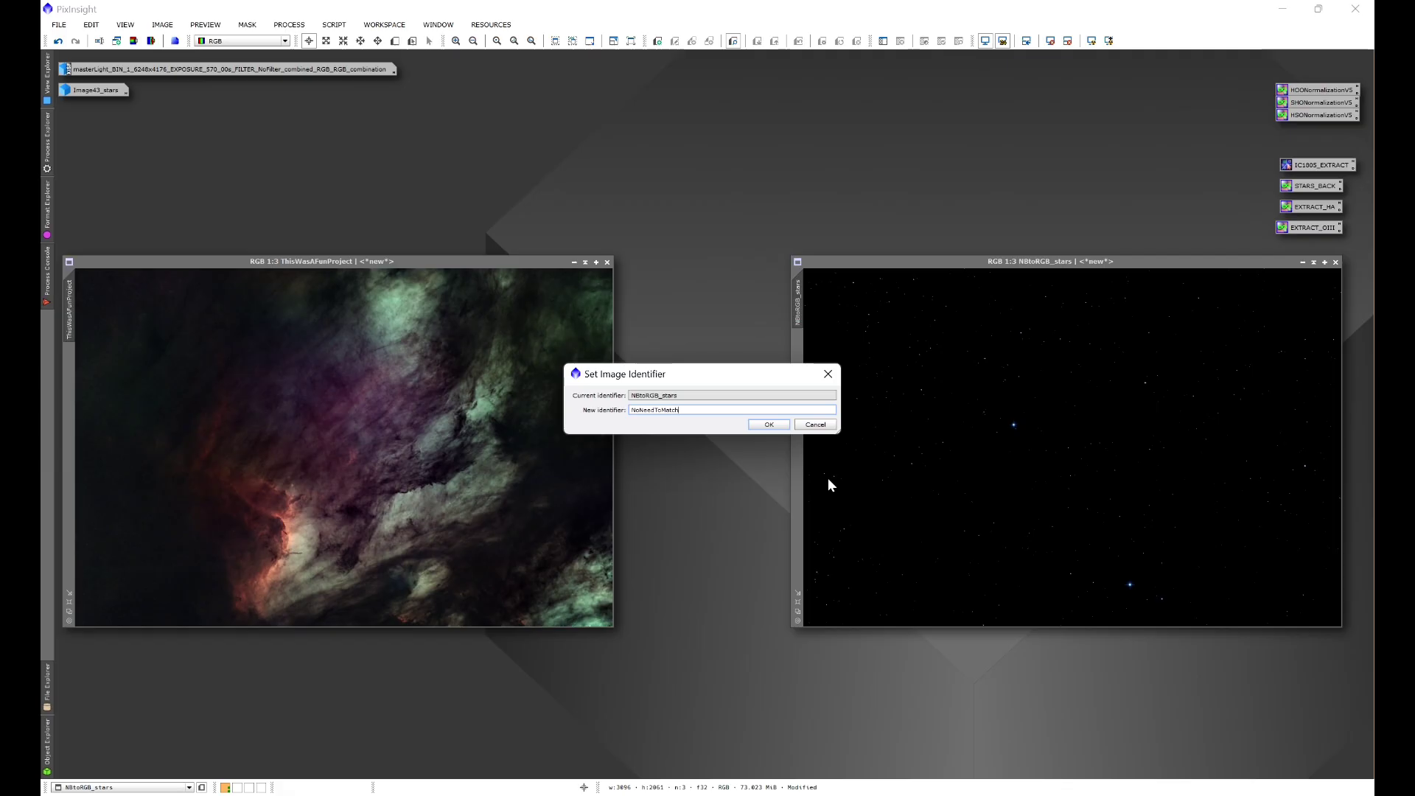
left_click(769, 424)
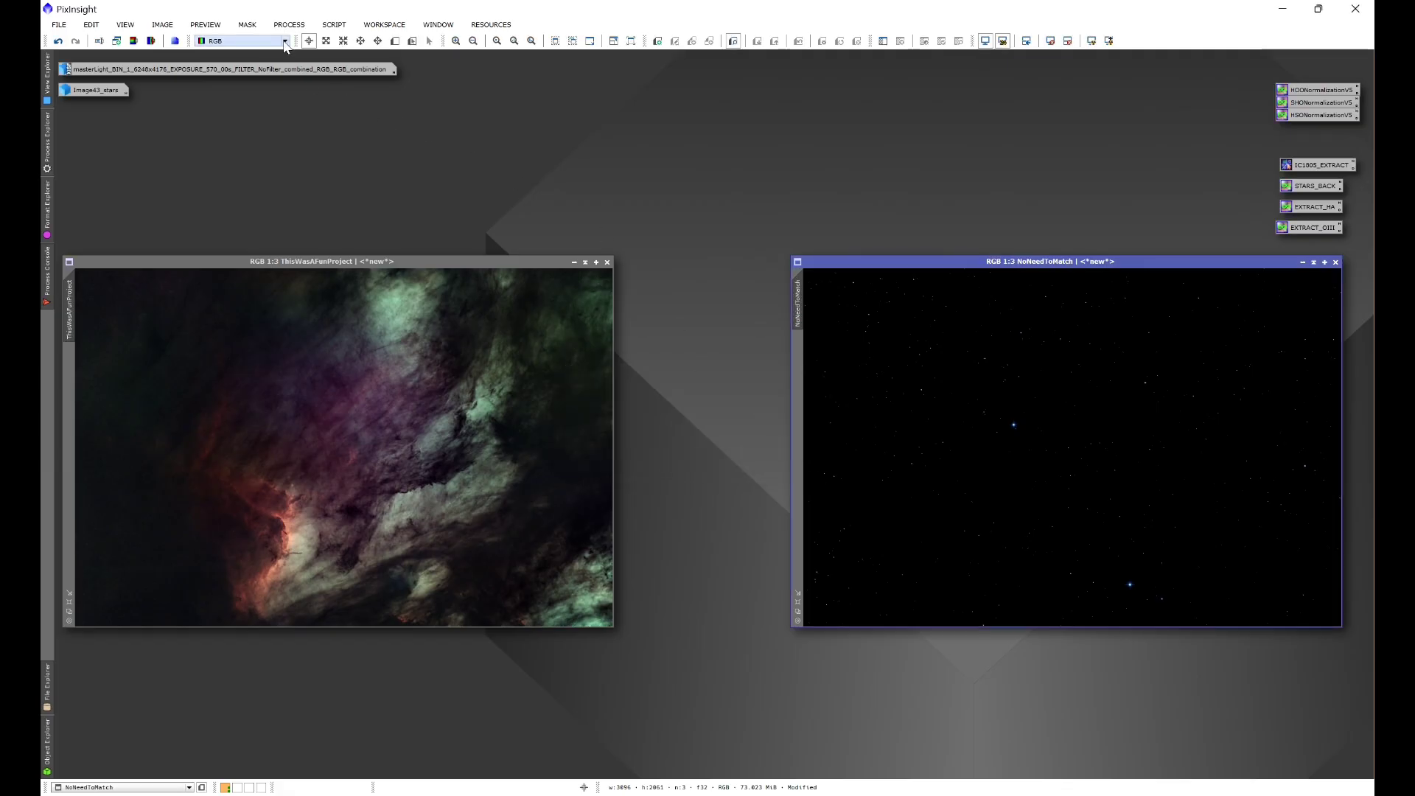
left_click(334, 25)
- Run Stars Back with ThisWasAFunProject as DSO image and NoNeedToMatch as stars image
mouse_move(367, 114)
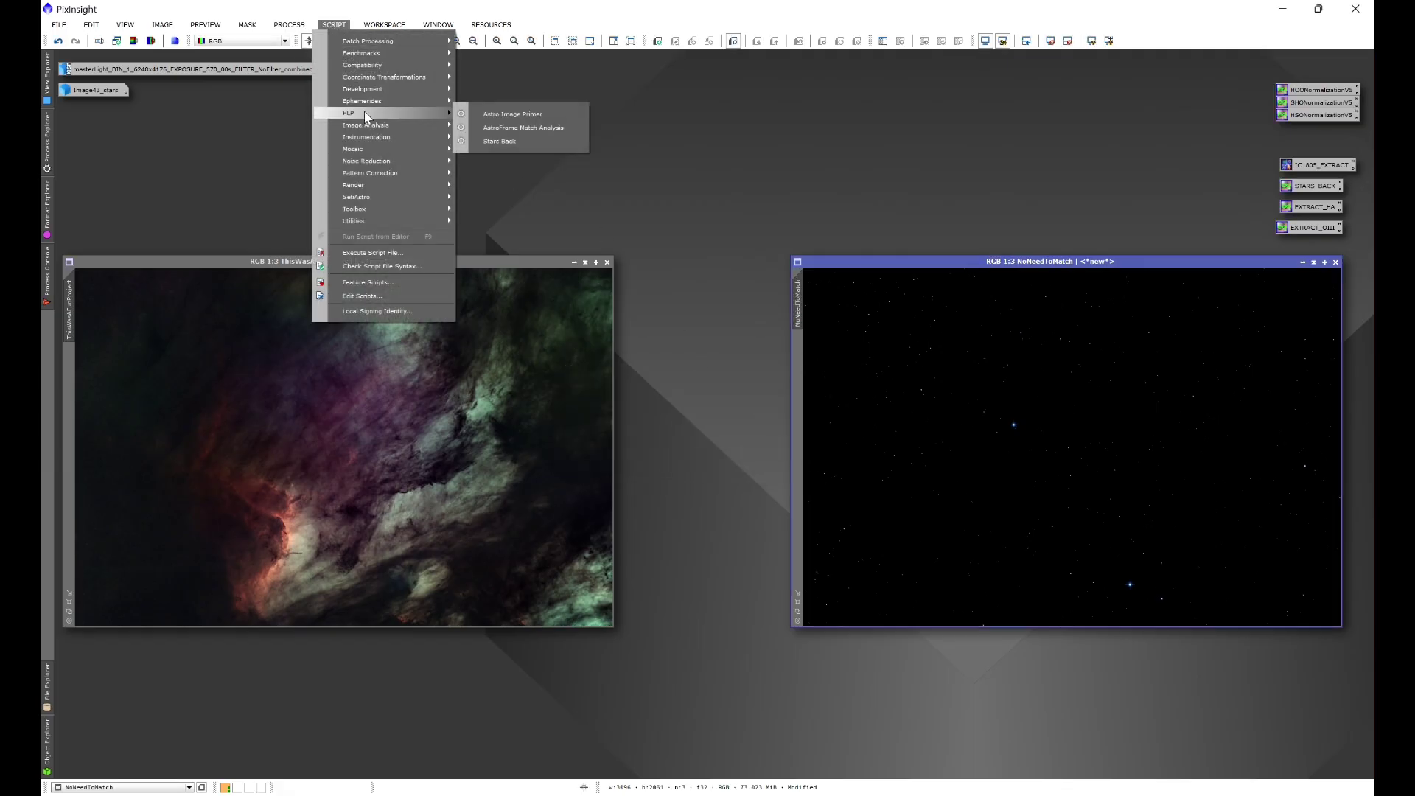
left_click(490, 140)
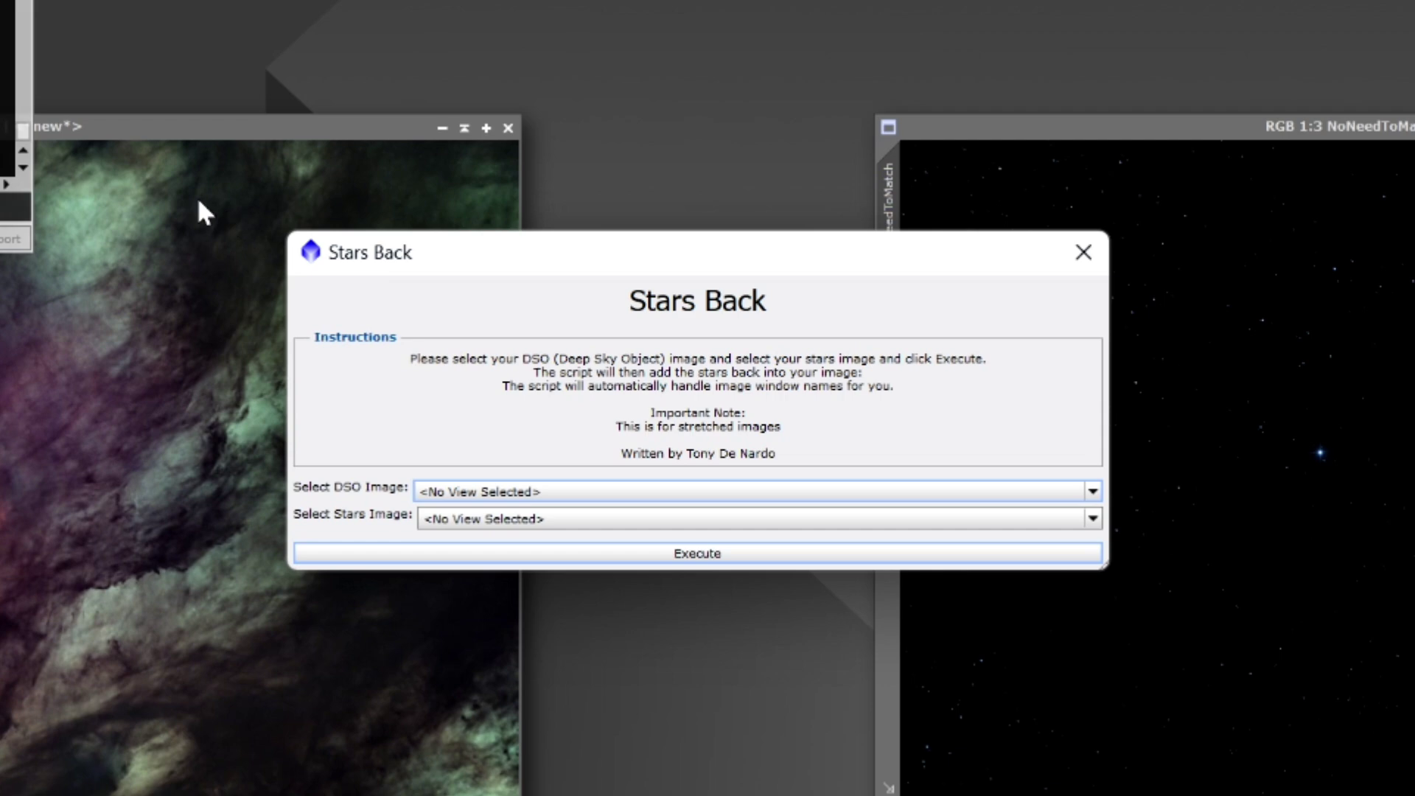
left_click(501, 492)
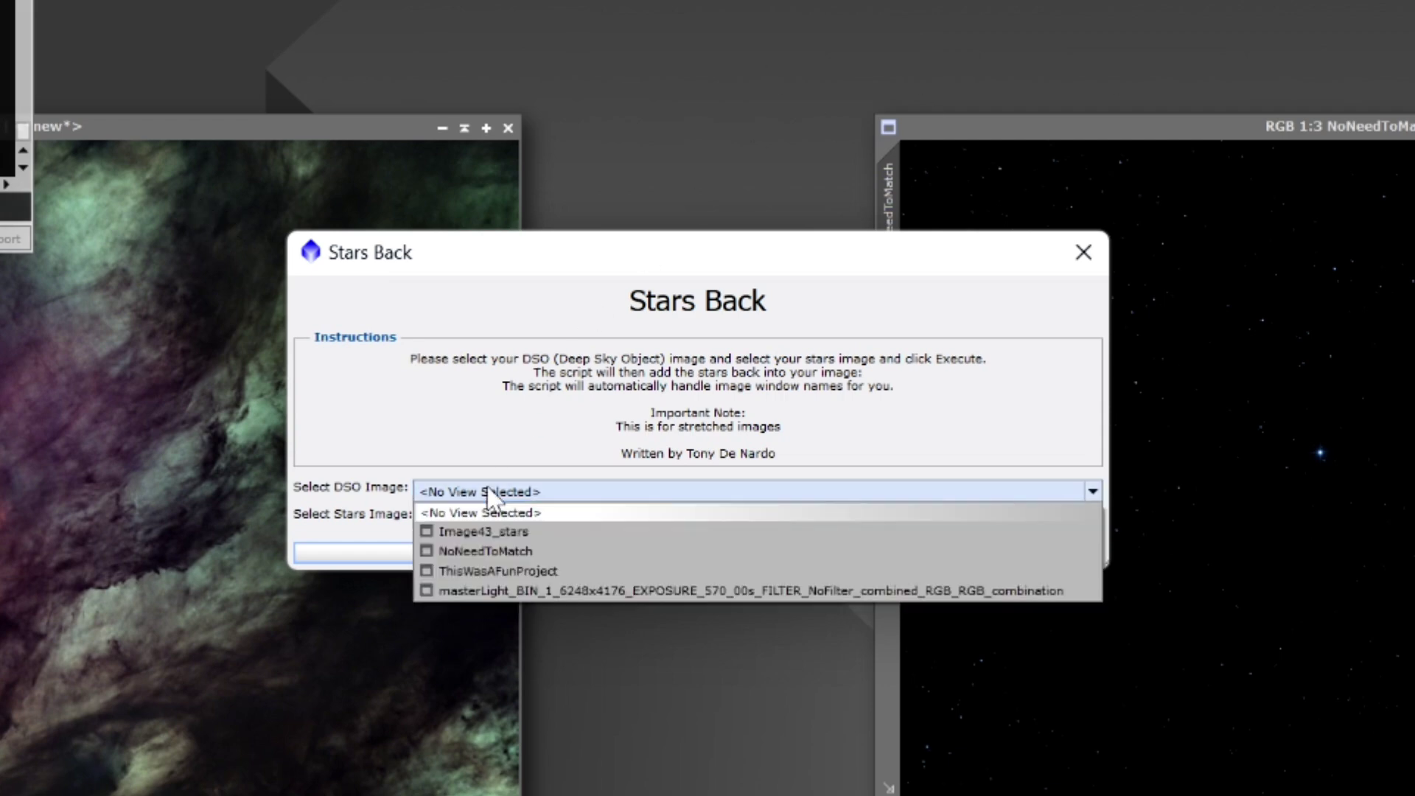
left_click(484, 572)
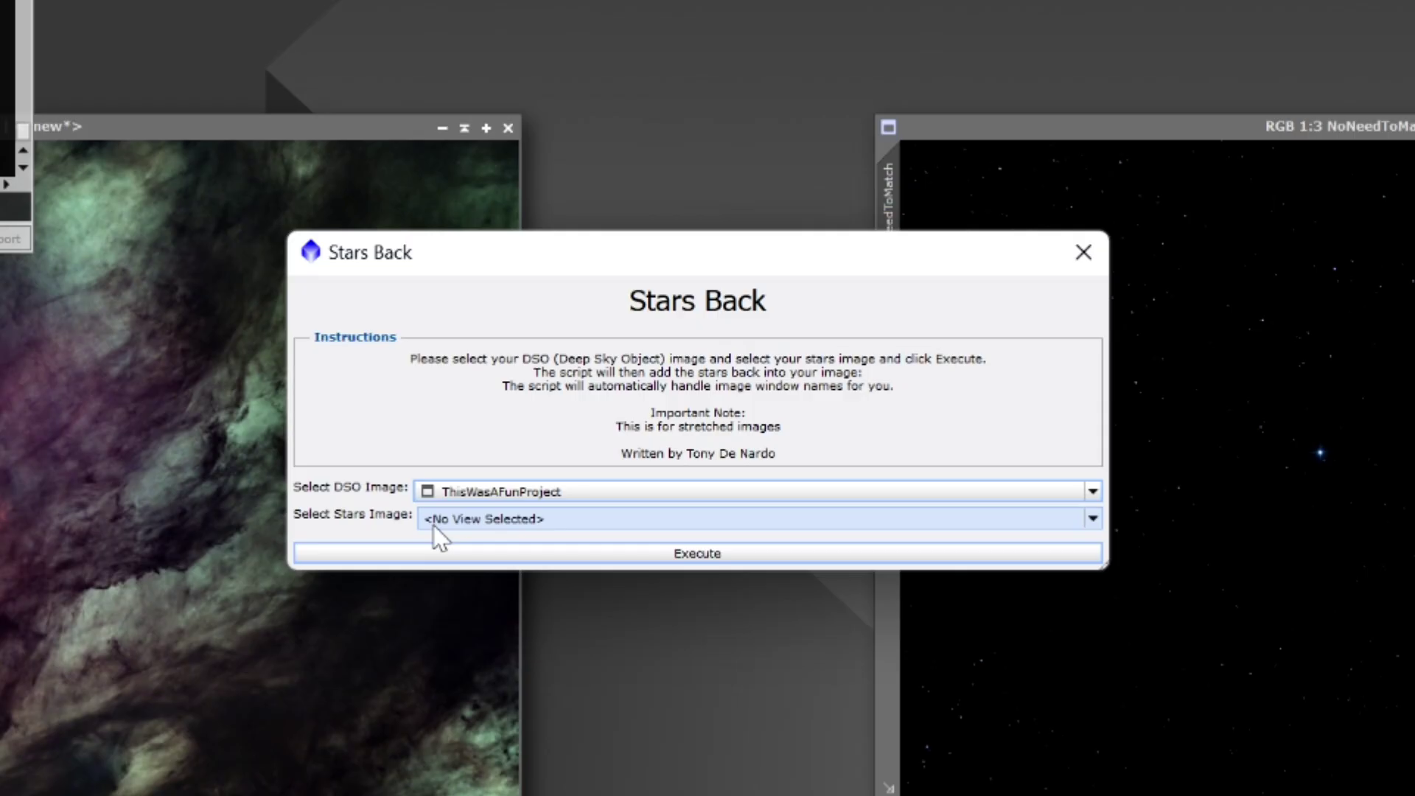
left_click(435, 520)
left_click(448, 578)
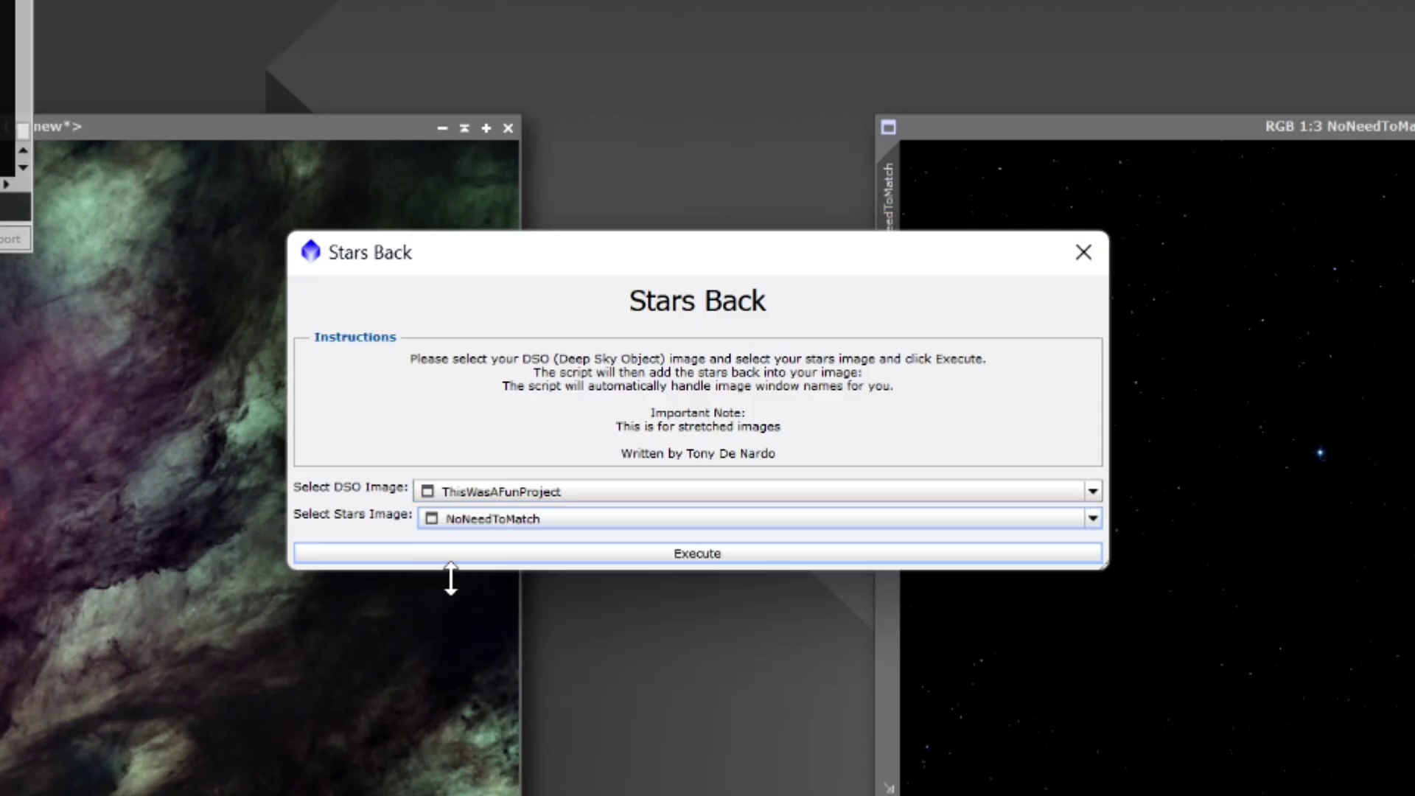
left_click(722, 559)
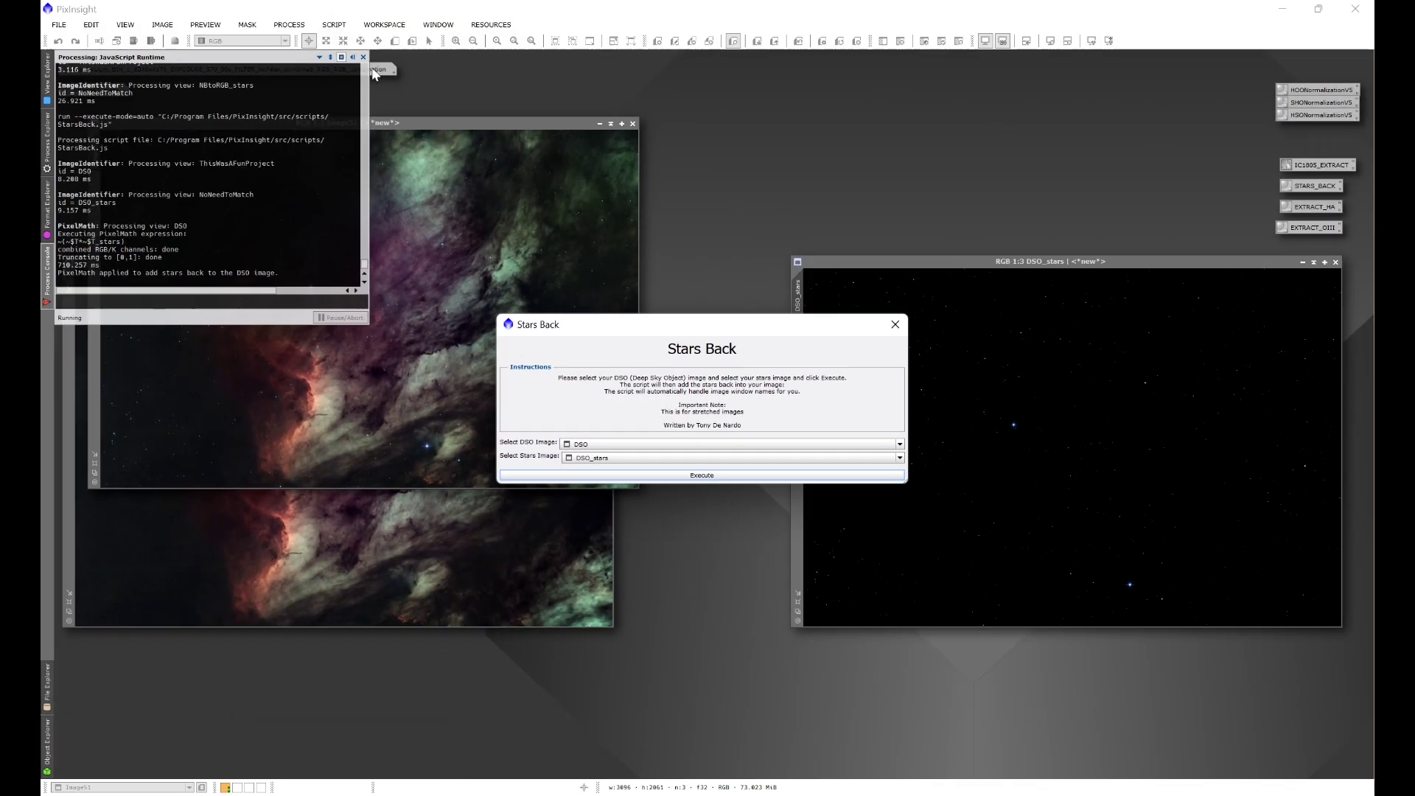
left_click(895, 324)
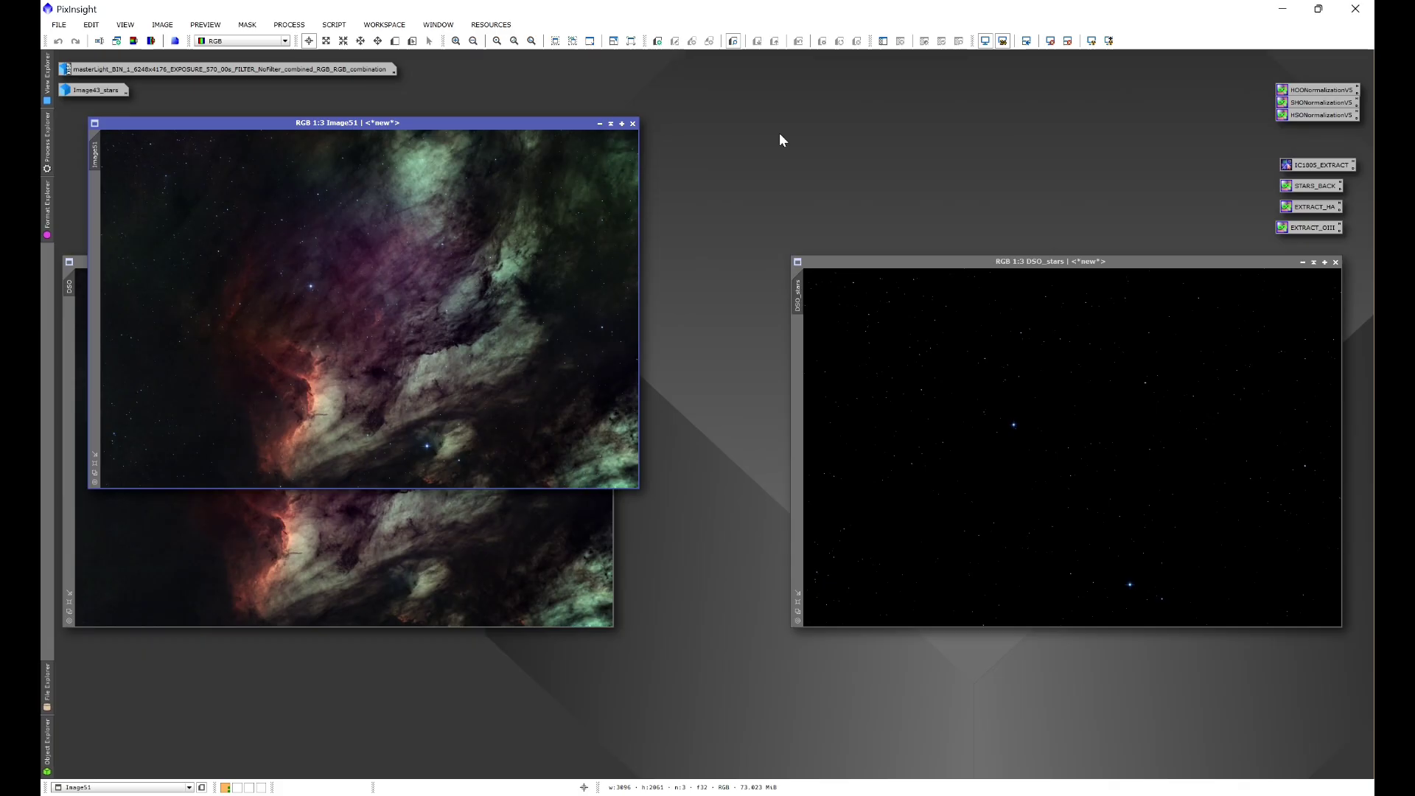
- Drag the Image51 window down over DSO, then up to the workspace centre
left_click_drag(516, 122, 635, 406)
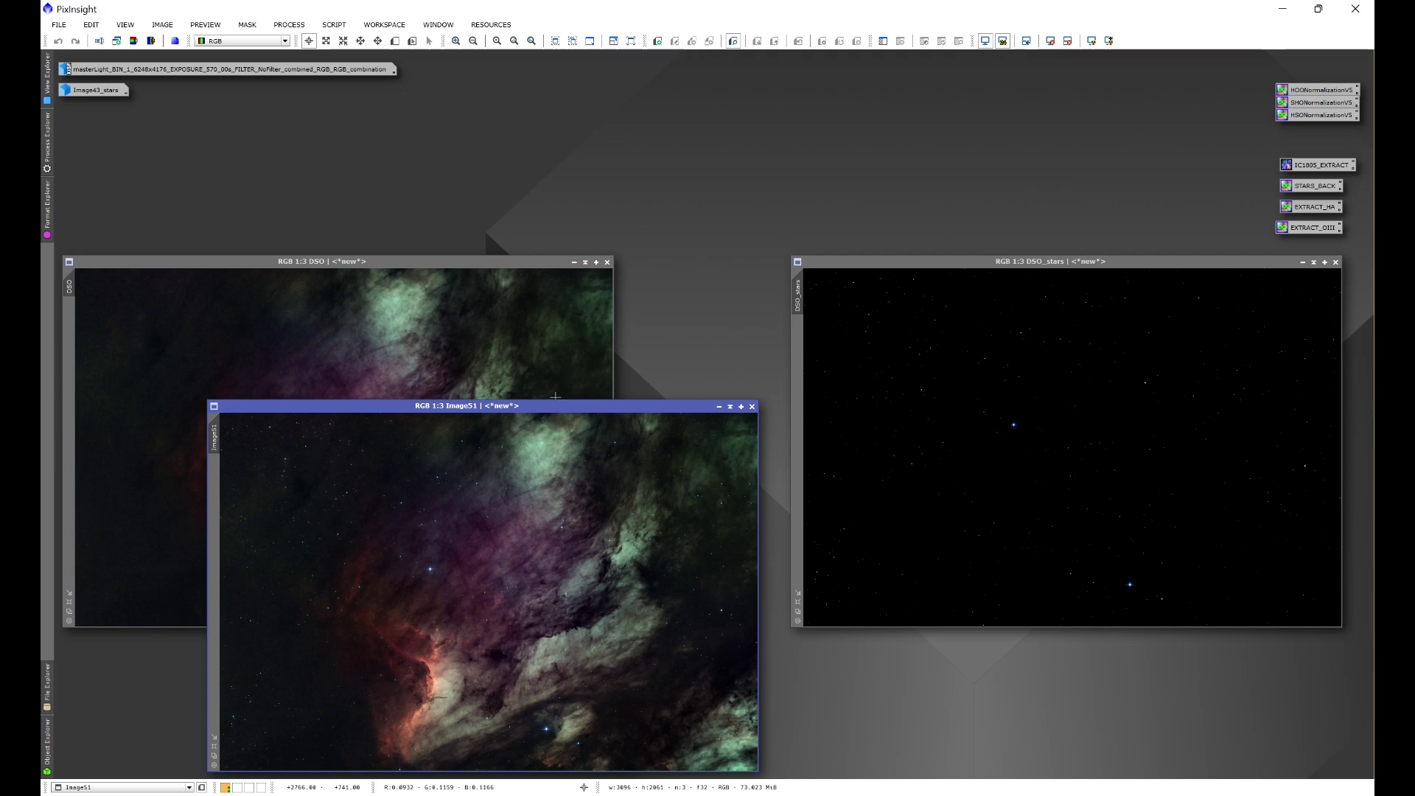
left_click_drag(555, 405, 669, 116)
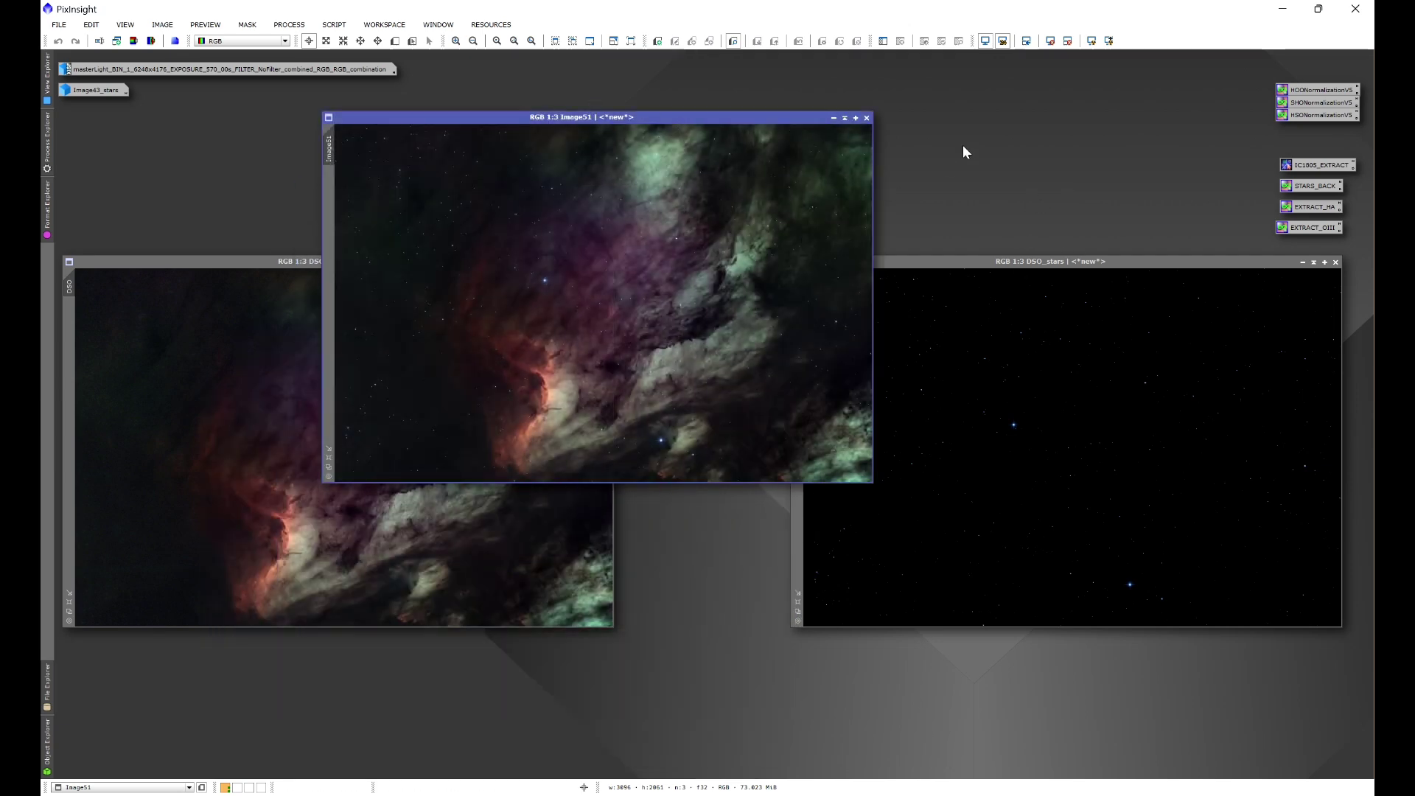